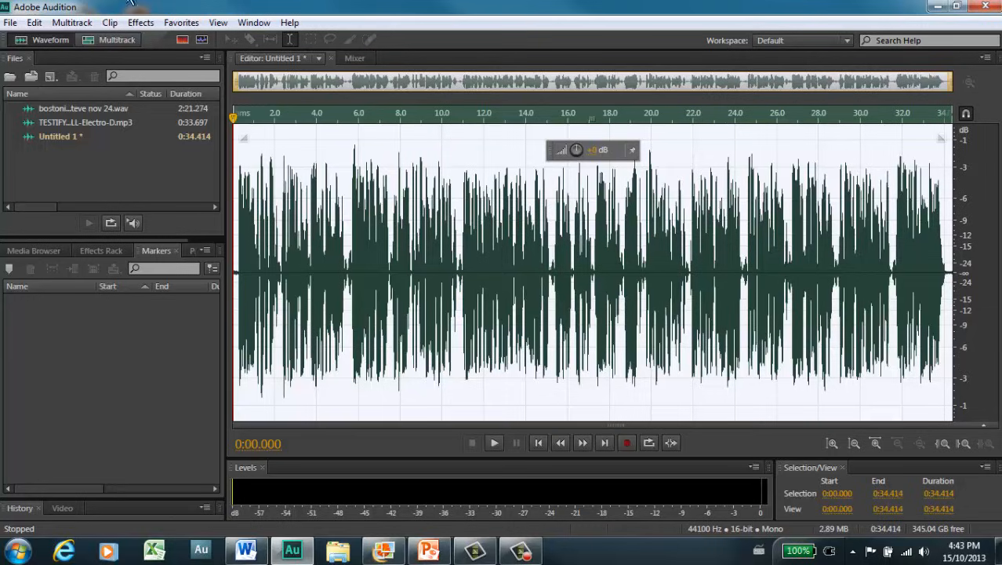
- View the 30-band Graphic Equalizer, consult the frequency chart picture, and close the equalizer without applying it
left_click(140, 24)
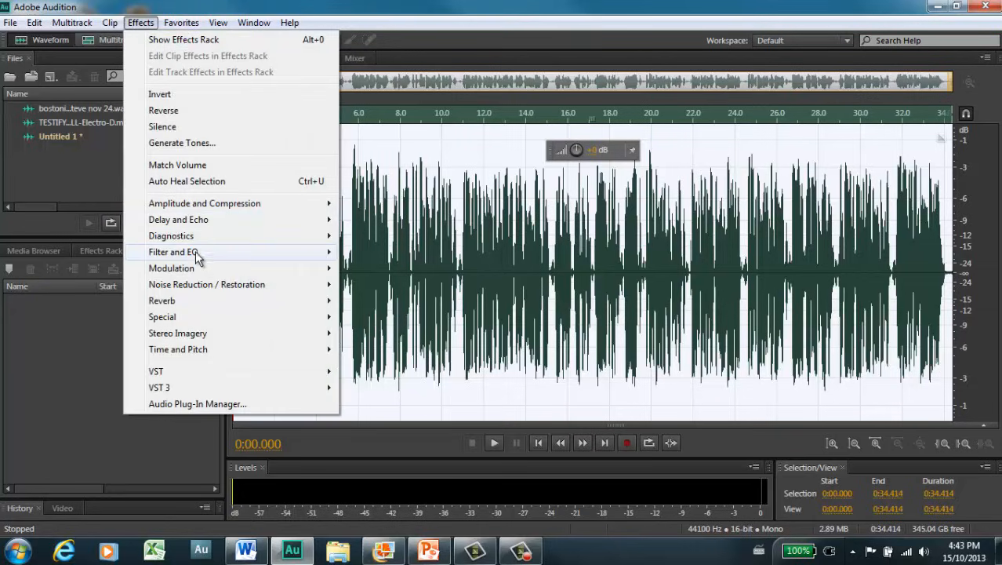
mouse_move(197, 258)
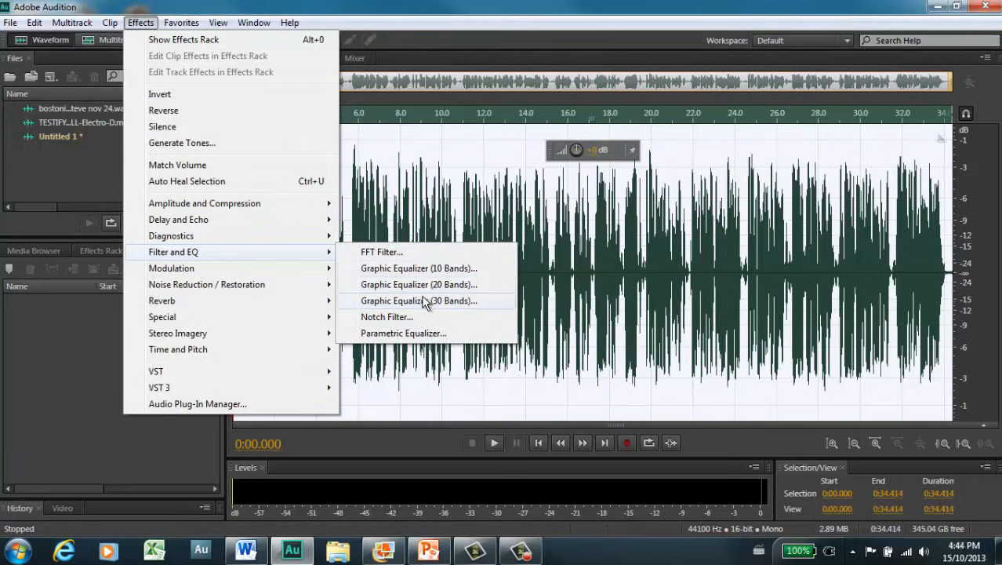
left_click(421, 301)
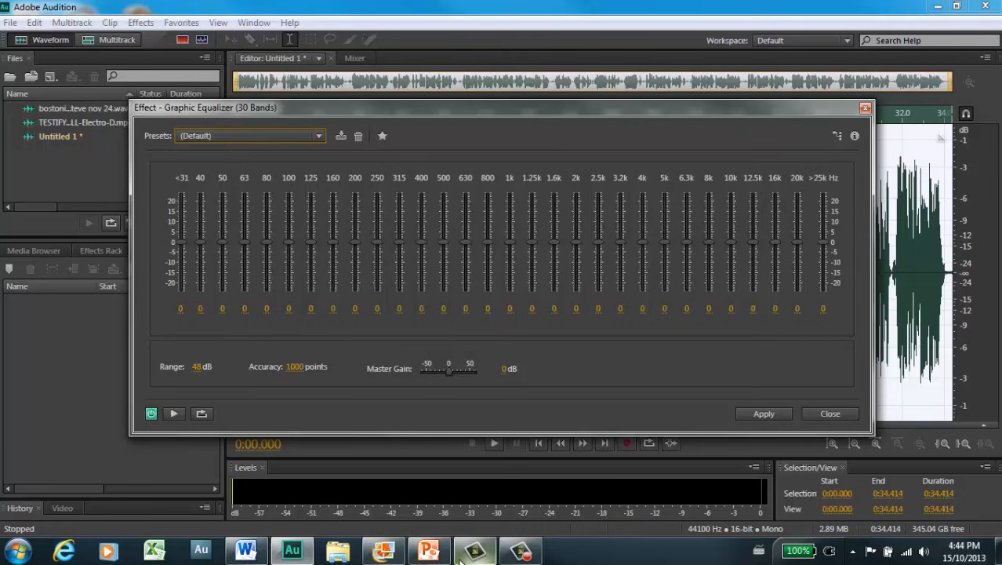
left_click(384, 553)
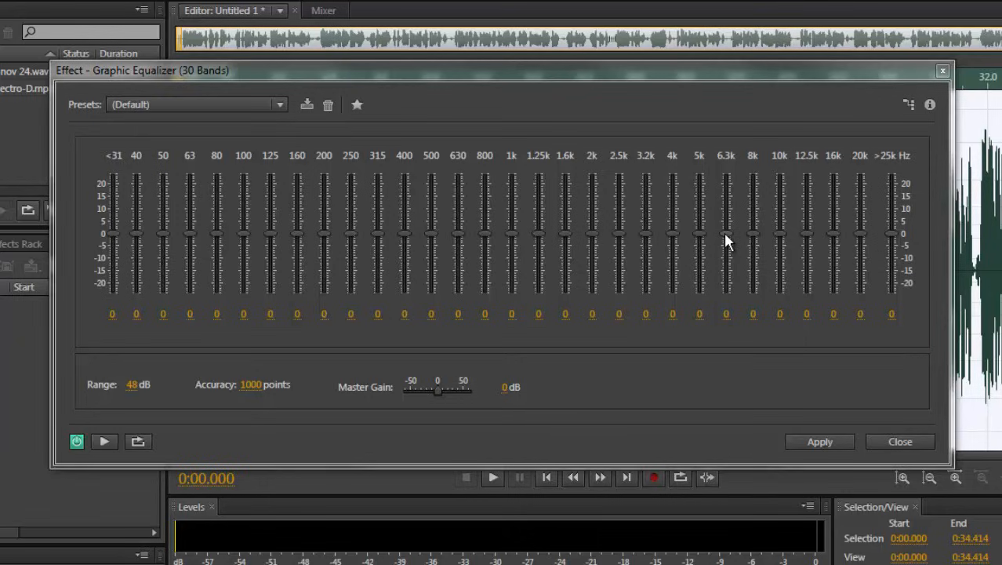
left_click(902, 442)
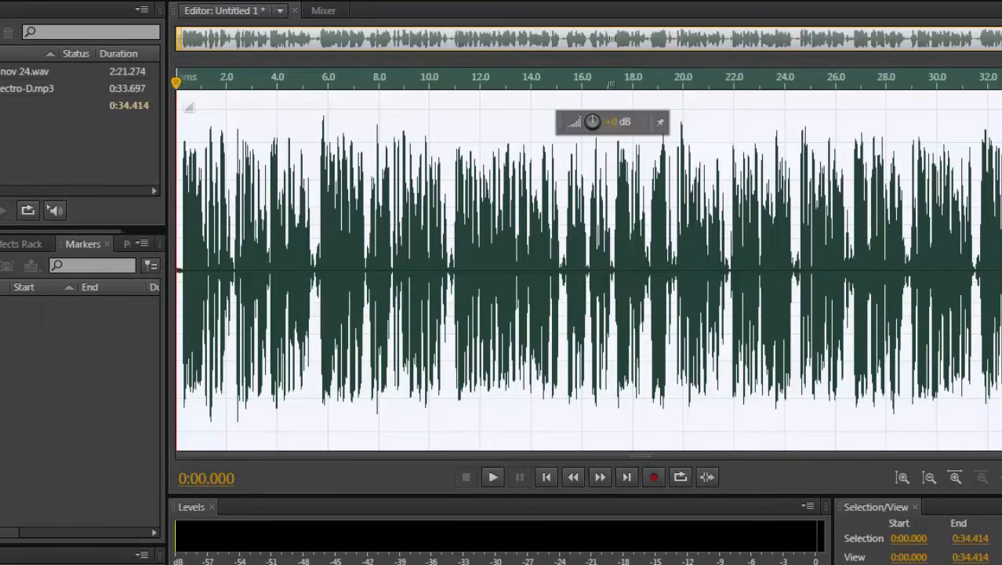
- Open the FFT Filter effect, load the On Hold 400-4k preset and preview how the voice sounds
left_click(63, 0)
mouse_move(139, 246)
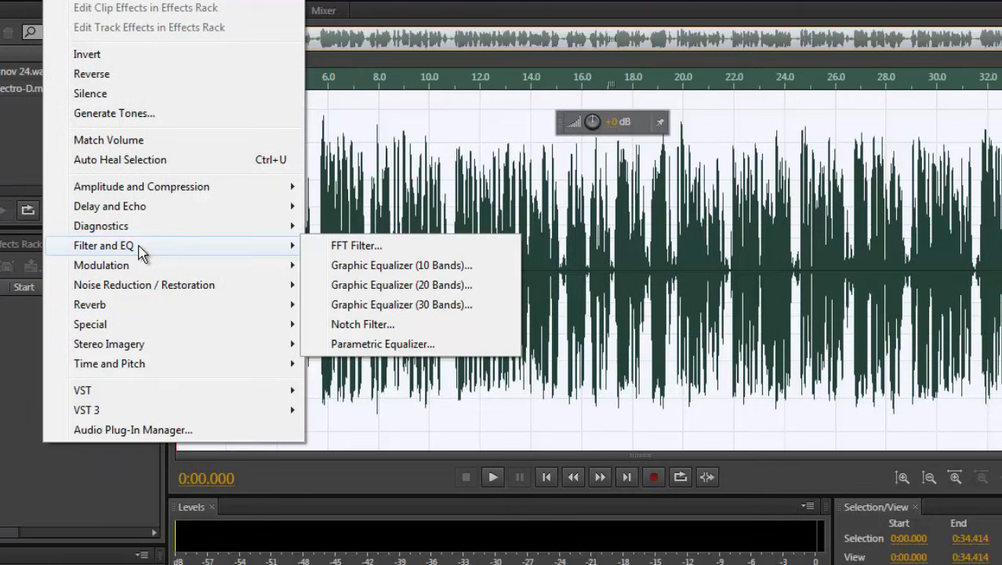
left_click(383, 248)
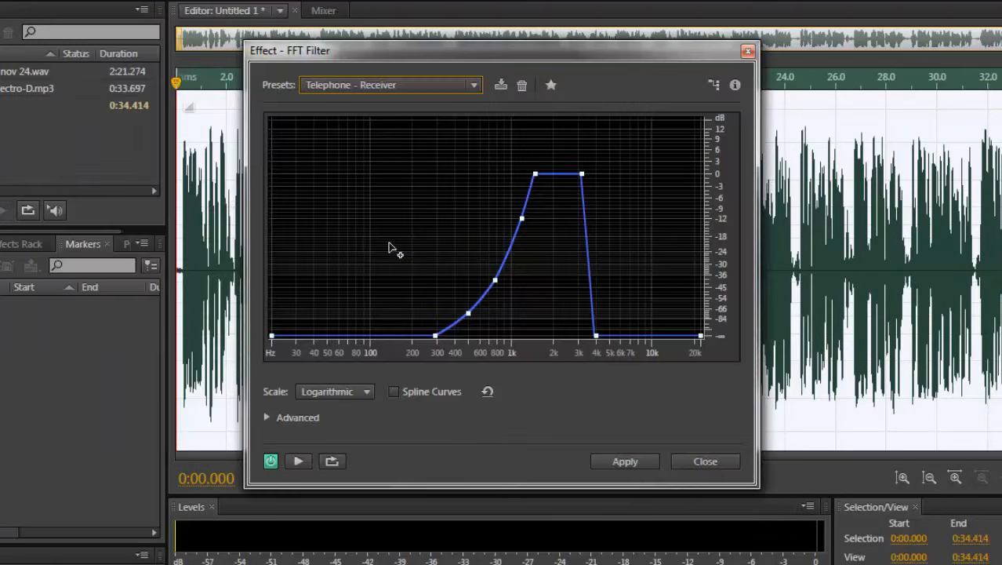
left_click(476, 83)
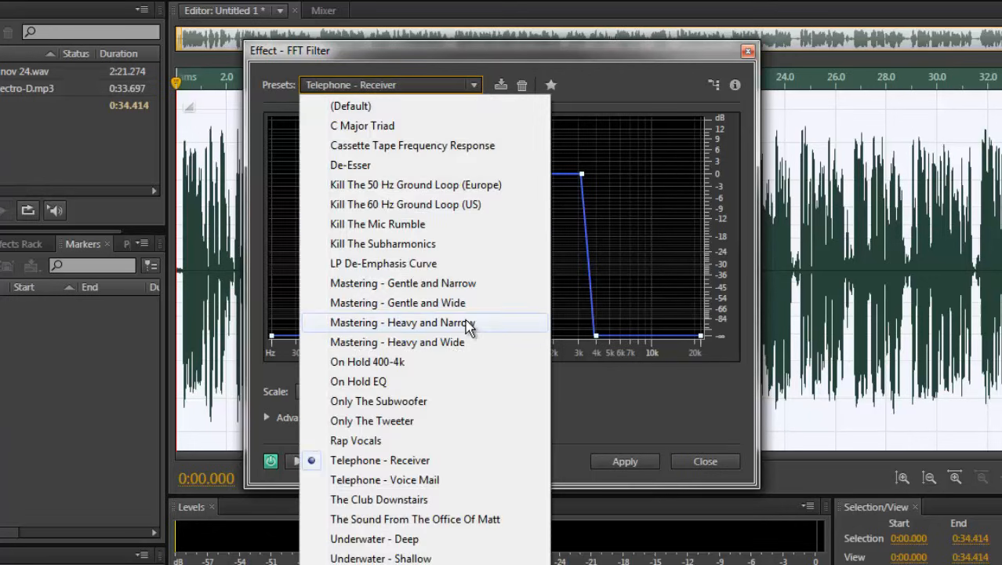
left_click(411, 362)
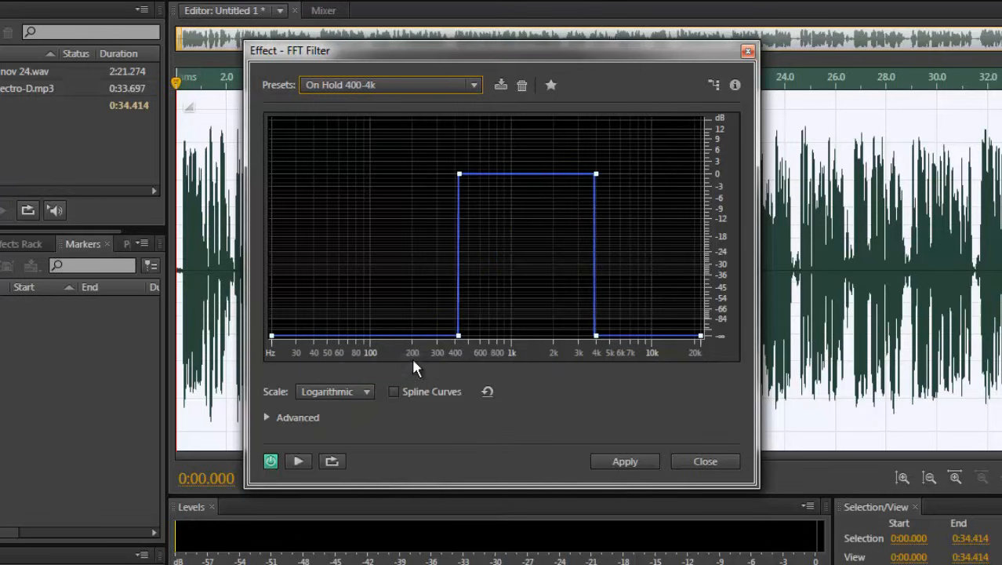
left_click(304, 464)
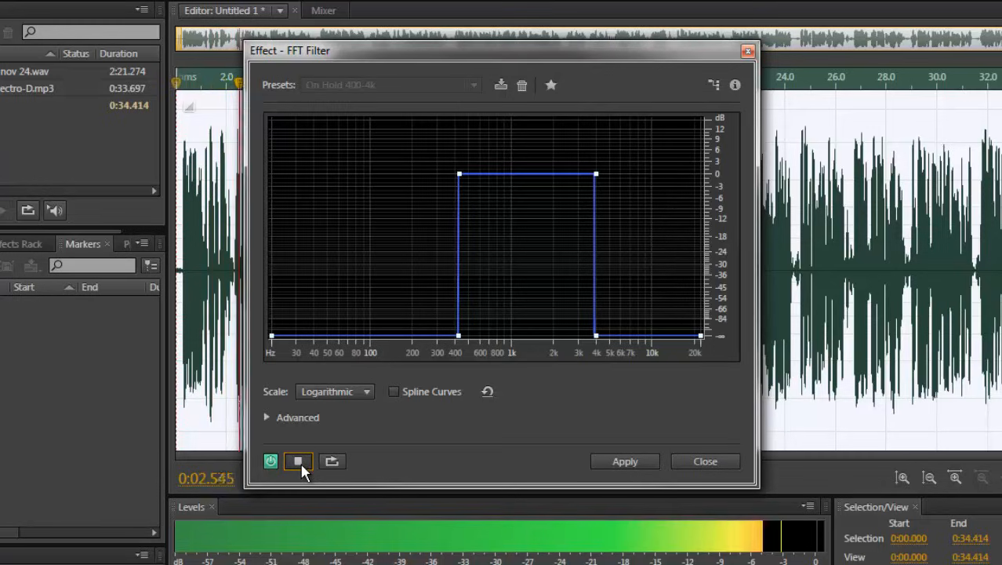
left_click(305, 464)
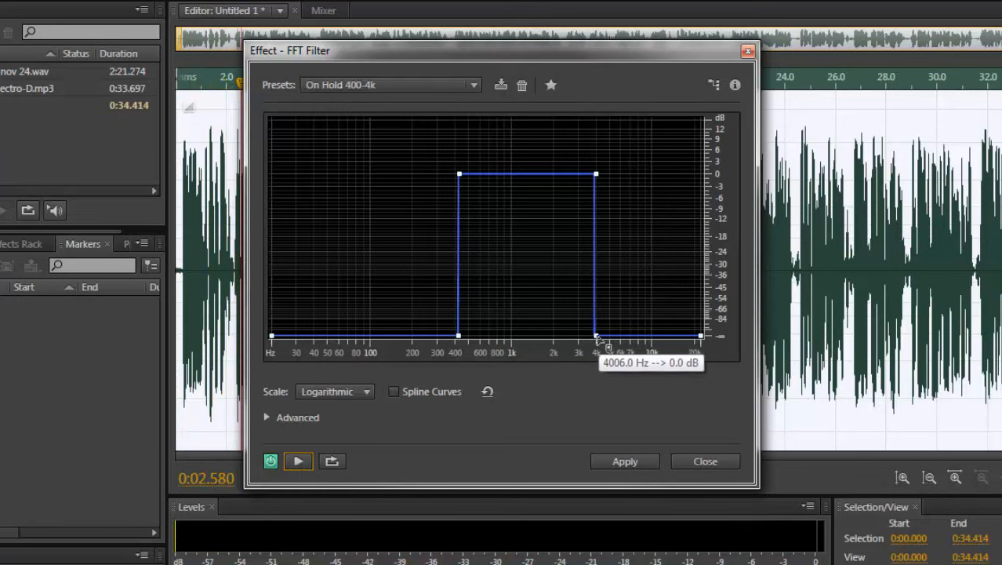
- Widen the filter curve while previewing, with its base points at the lowest frequency and about 16 kHz and its lower shoulder at about 230 Hz
left_click_drag(596, 337, 673, 335)
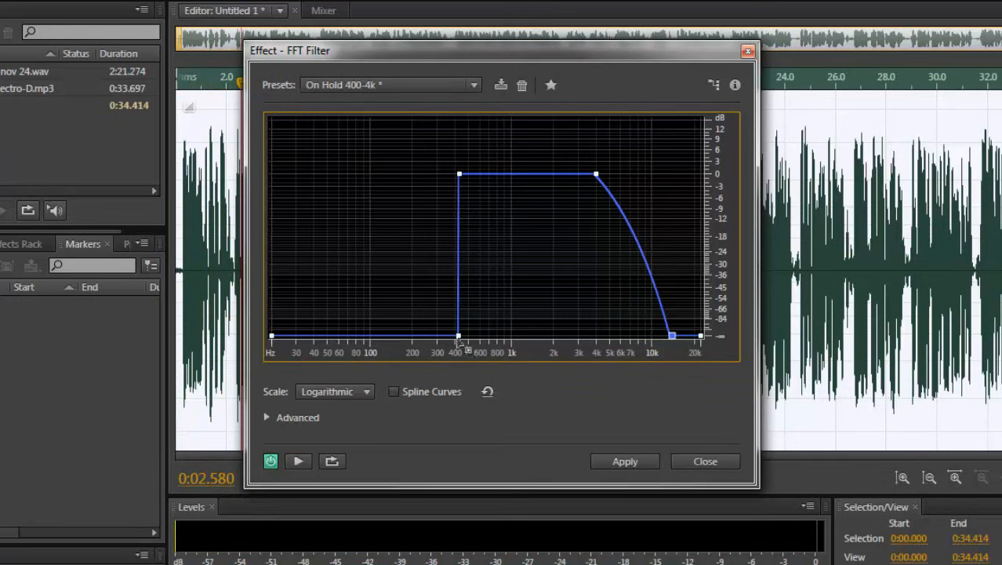
left_click_drag(459, 345, 309, 353)
left_click(298, 463)
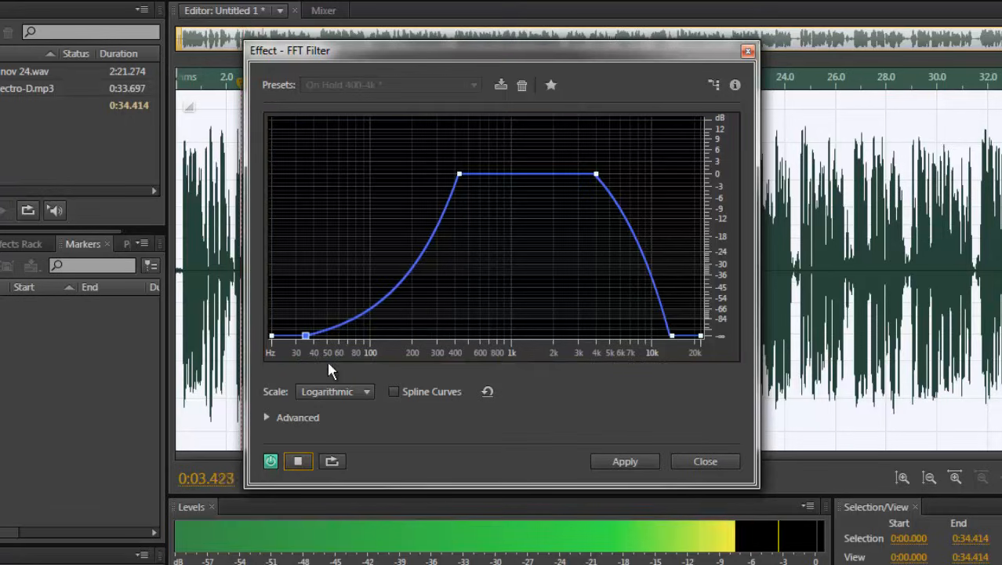
left_click_drag(308, 339, 272, 335)
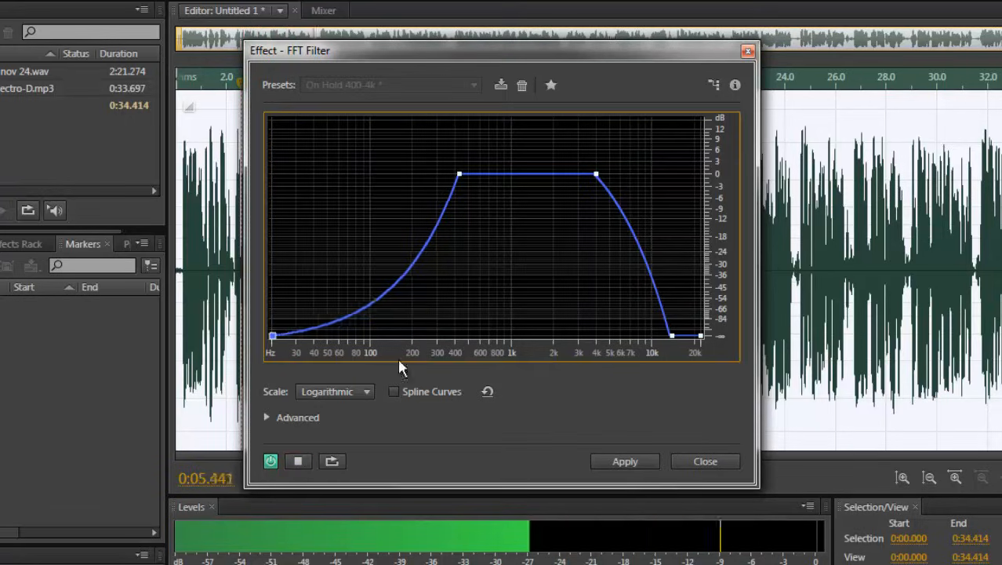
left_click_drag(671, 335, 682, 335)
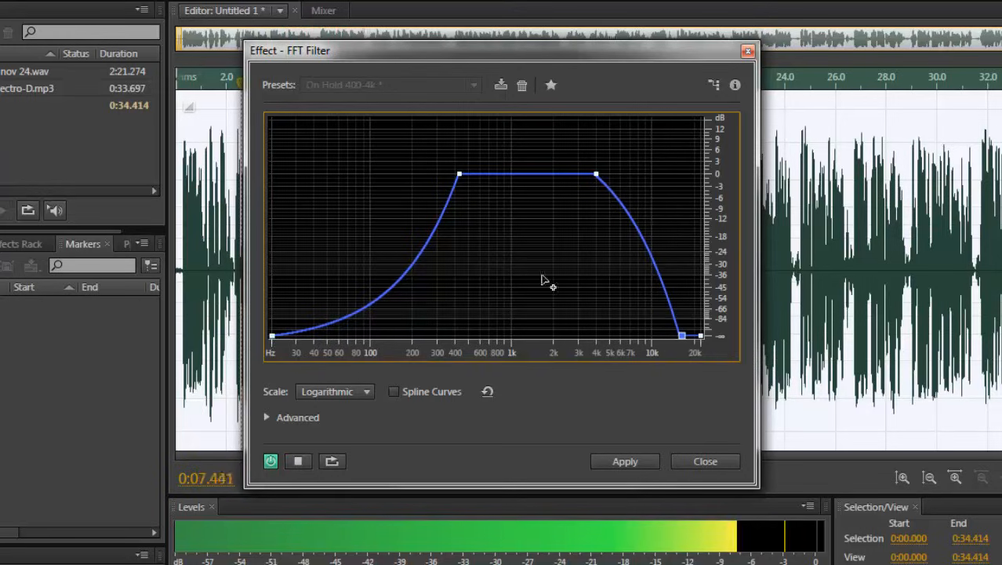
left_click_drag(460, 177, 420, 174)
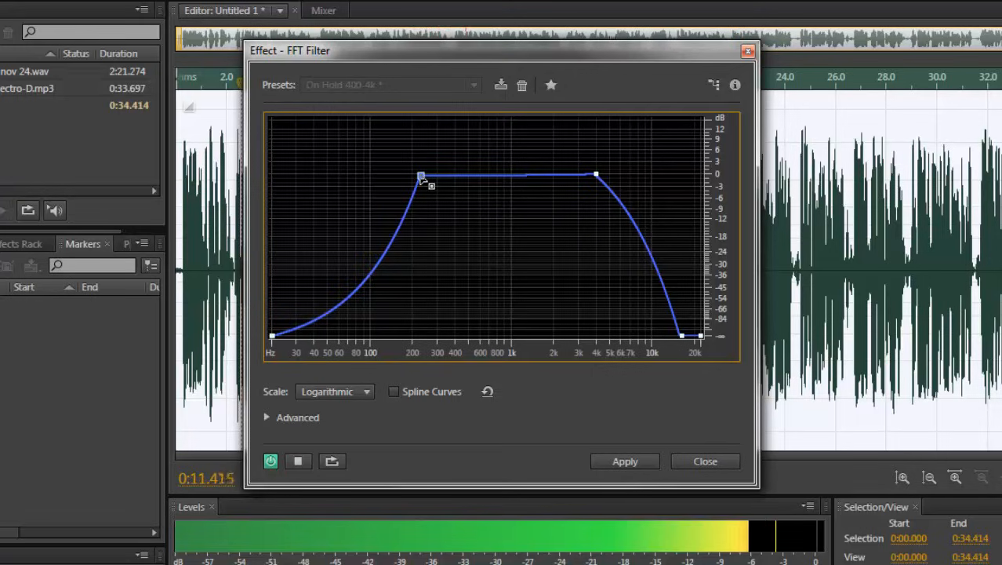
left_click(298, 463)
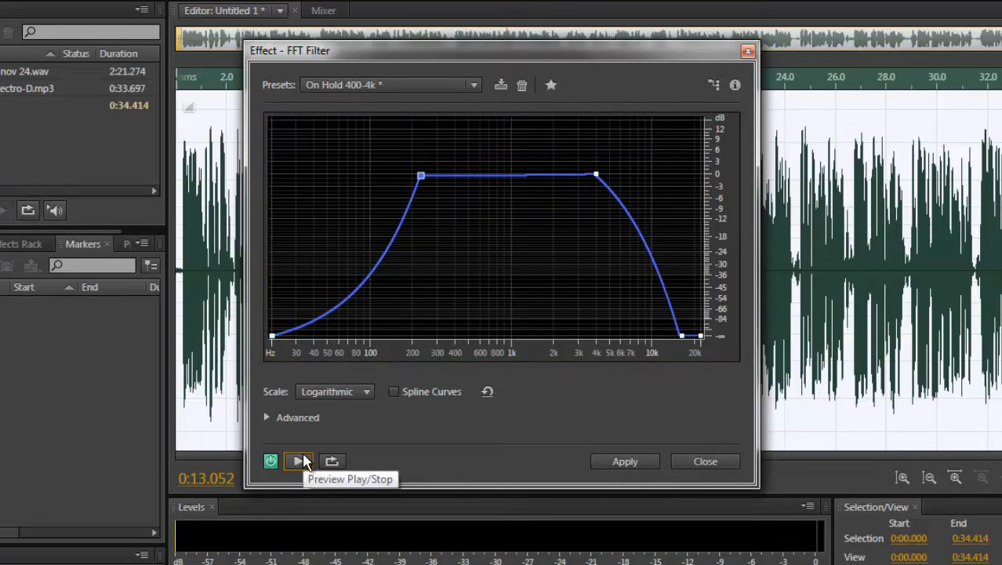
- Load the Telephone - Receiver preset in the FFT Filter and preview its effect on the voice
left_click(458, 88)
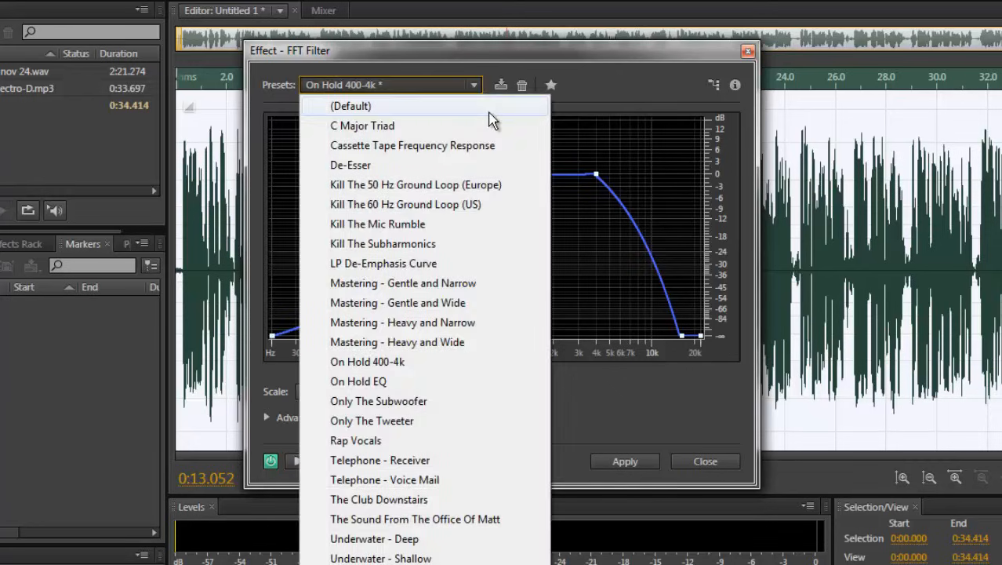
left_click(385, 461)
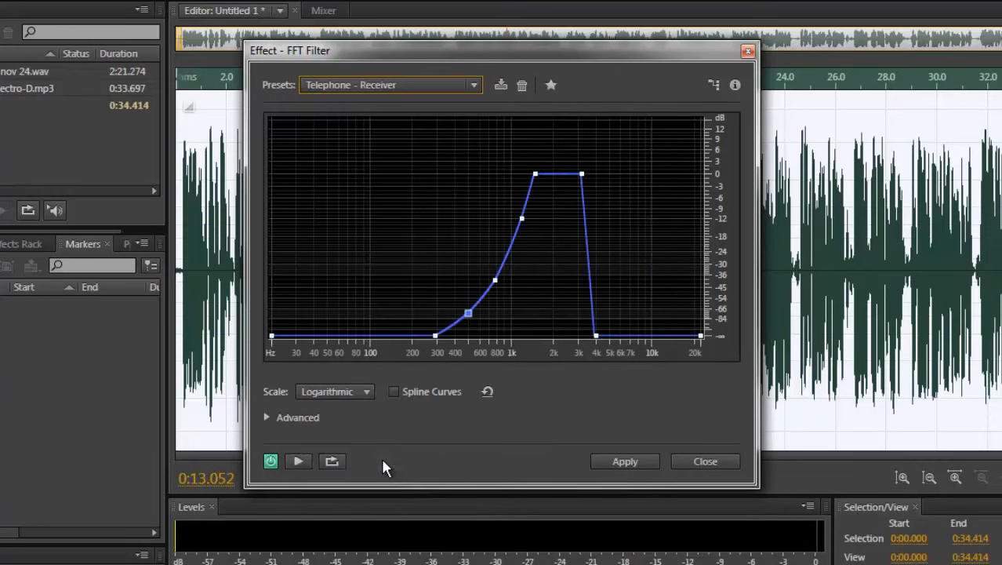
left_click(297, 461)
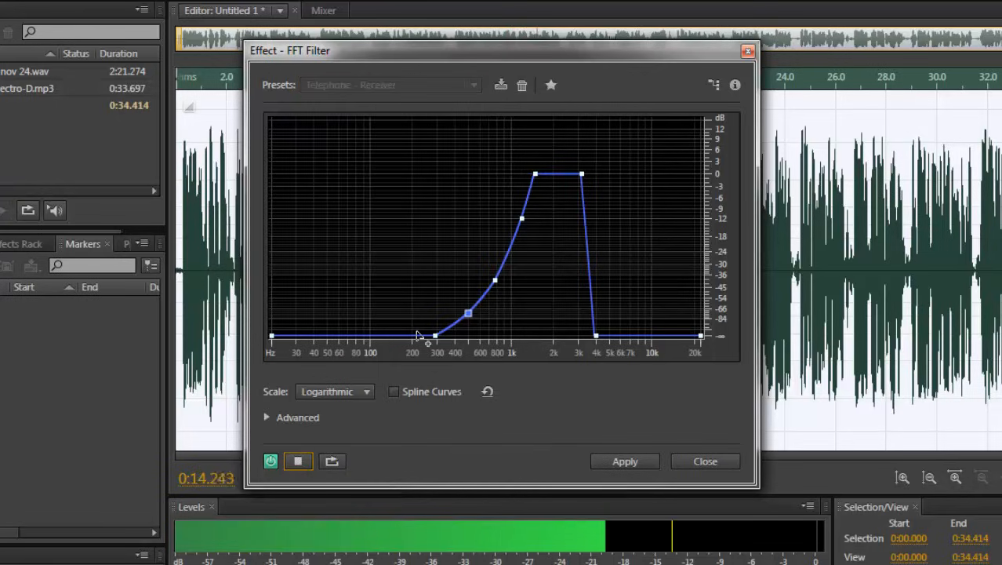
left_click(297, 461)
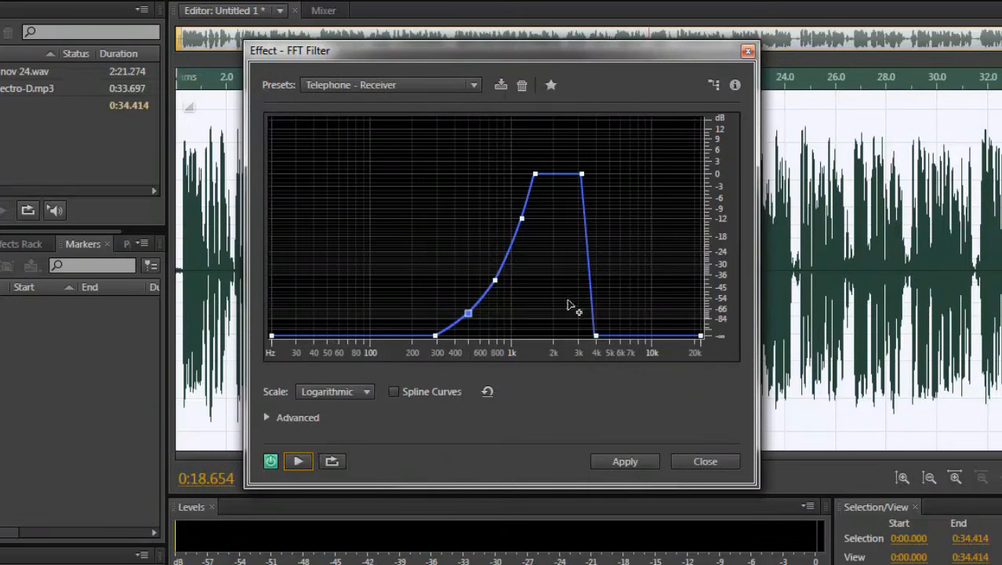
- Load and preview the Kill The Mic Rumble preset, and compare it with the frequency chart picture
left_click(443, 86)
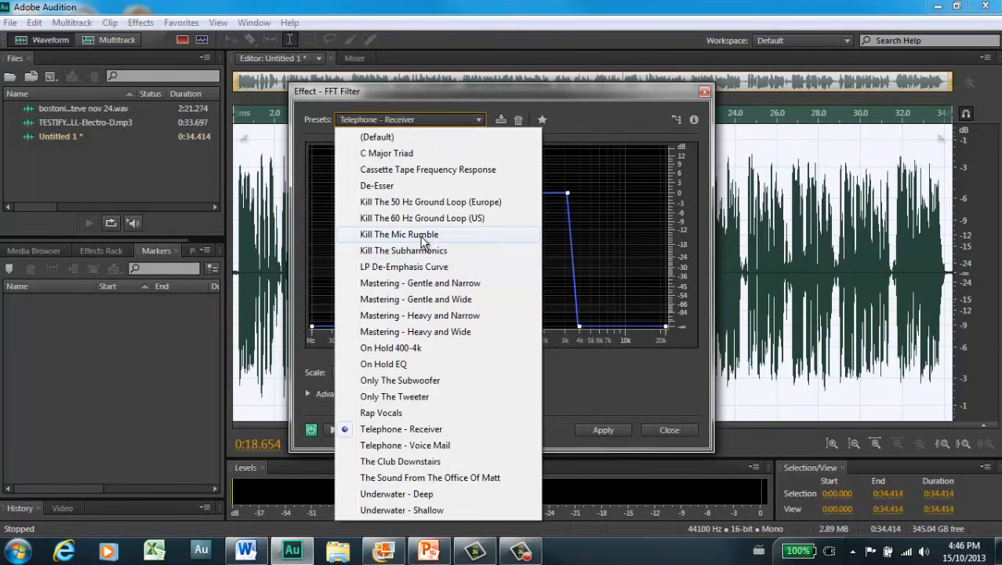
left_click(424, 240)
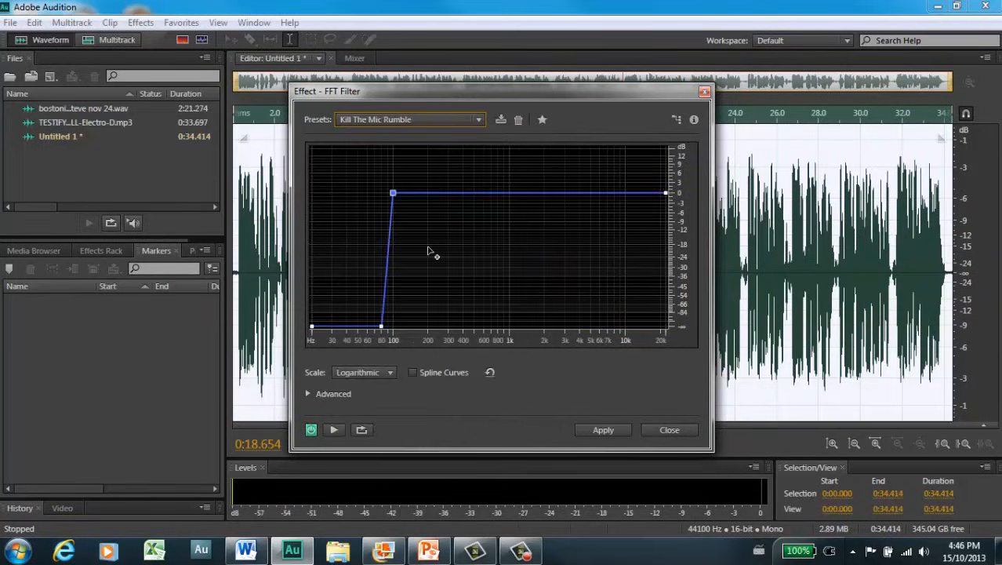
left_click(333, 430)
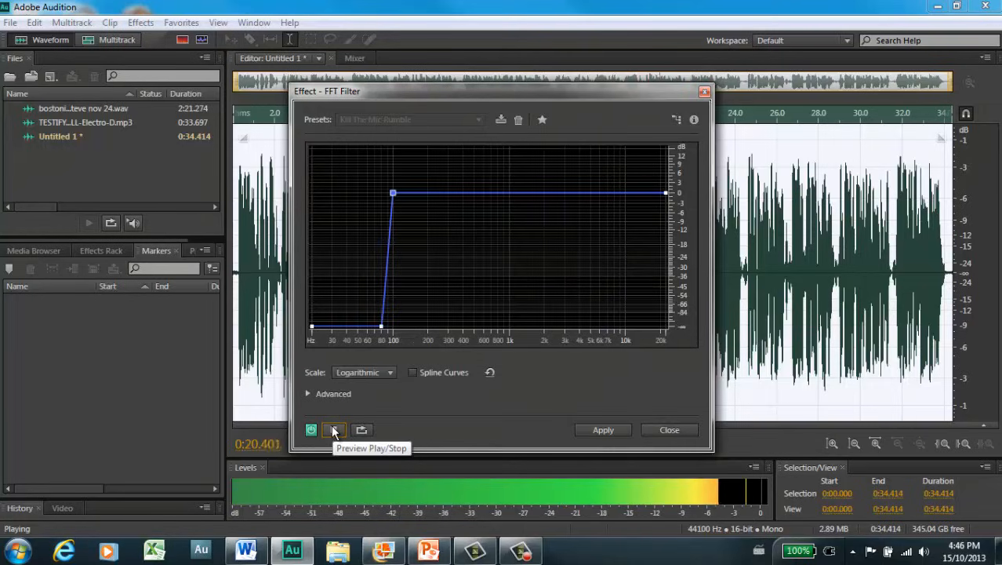
left_click(334, 429)
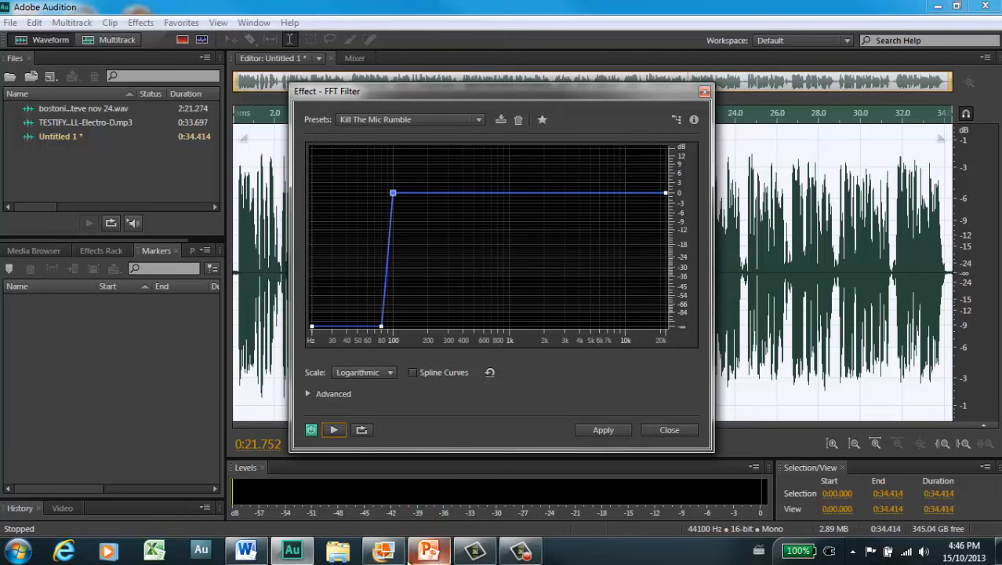
left_click(384, 551)
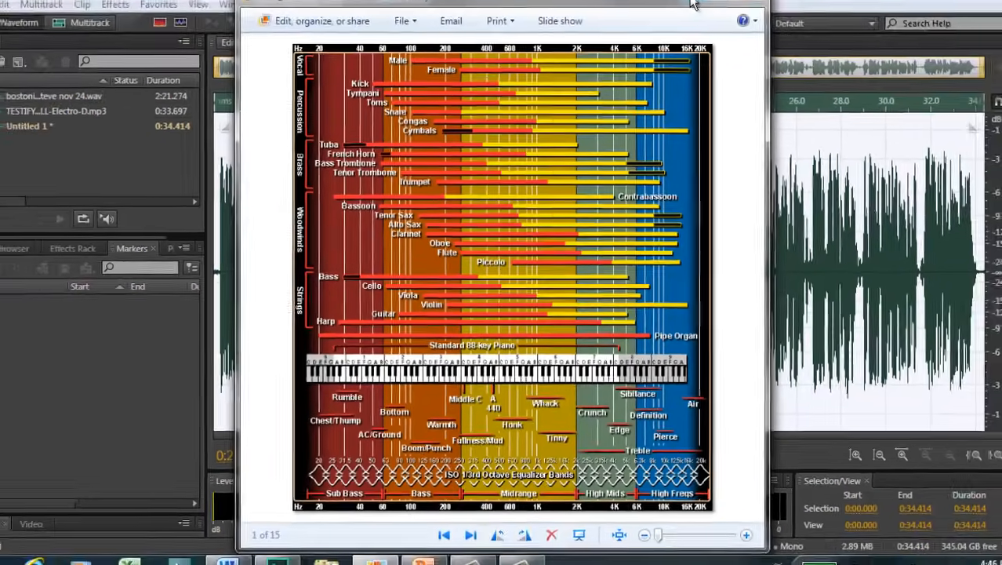
left_click(693, 3)
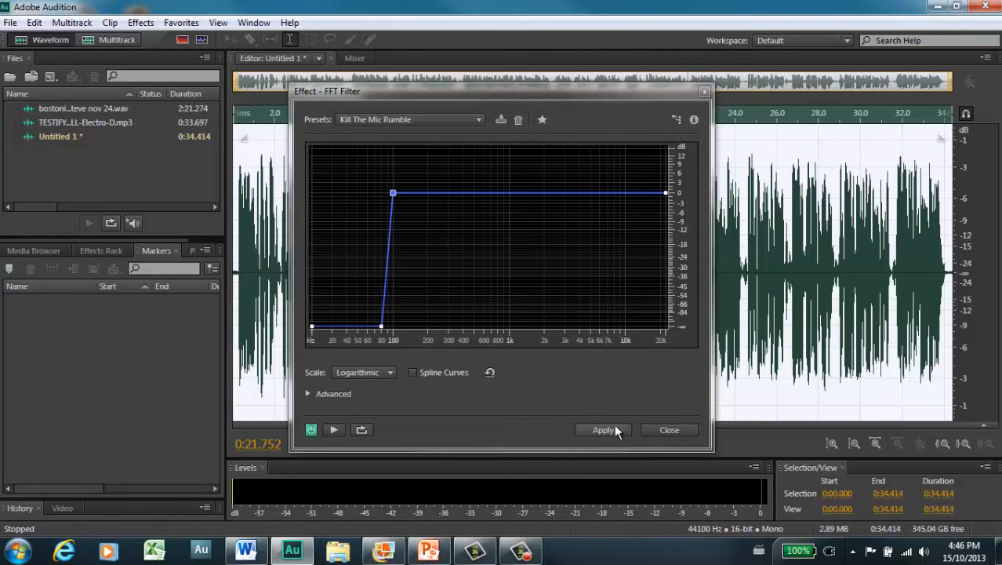
- Try reshaping the Mastering - Heavy and Narrow preset with dips near 180 Hz, 400 Hz and 4 kHz and a peak near 1.3 kHz, unapplied
left_click(439, 119)
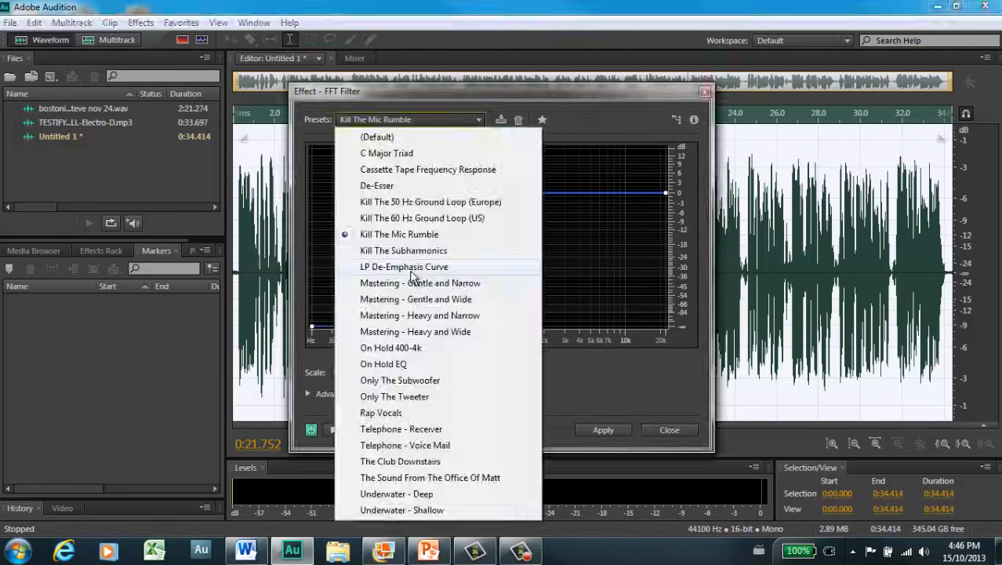
left_click(451, 315)
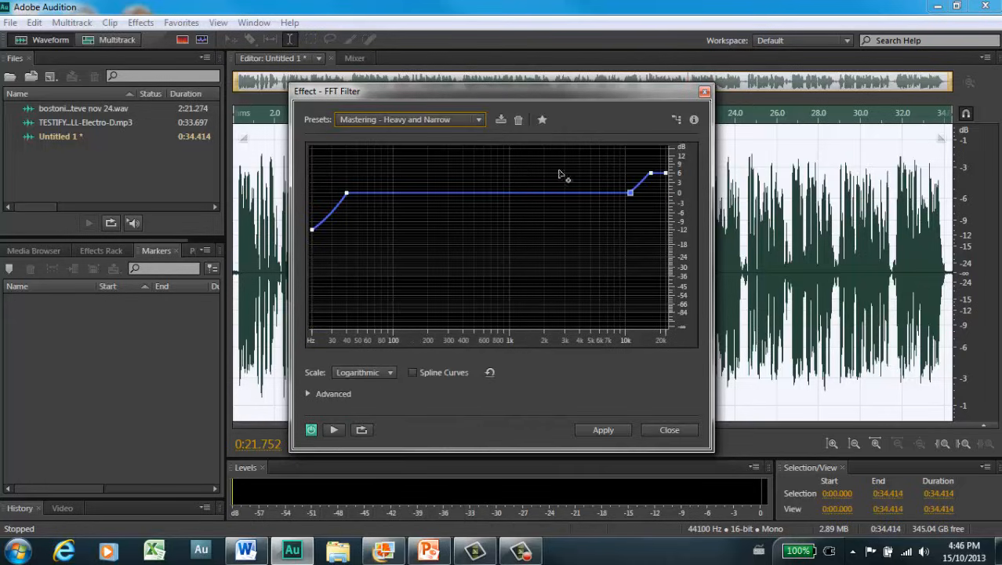
left_click_drag(451, 194, 422, 239)
left_click_drag(494, 243, 583, 266)
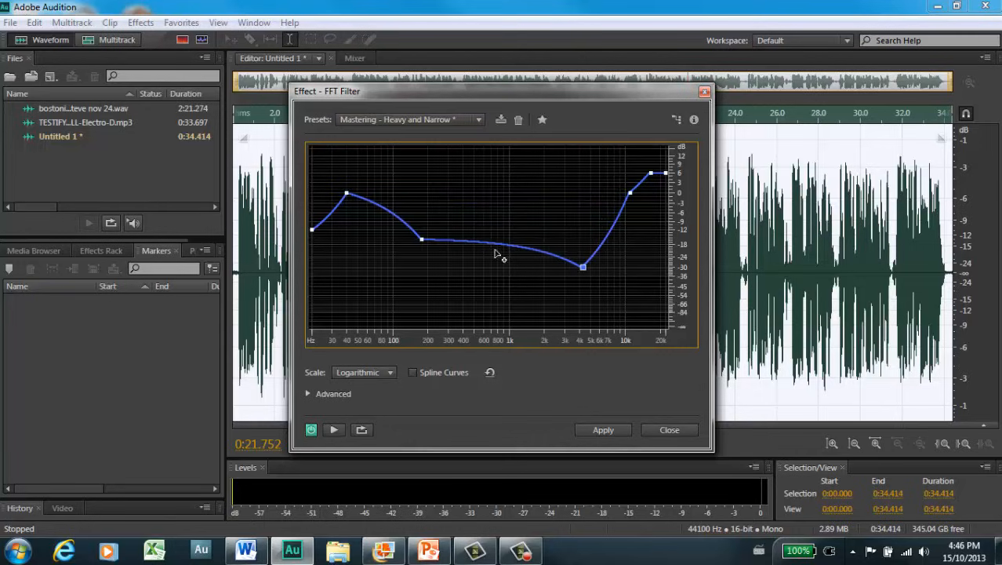
left_click_drag(502, 249, 465, 290)
left_click(536, 275)
left_click_drag(533, 261, 523, 169)
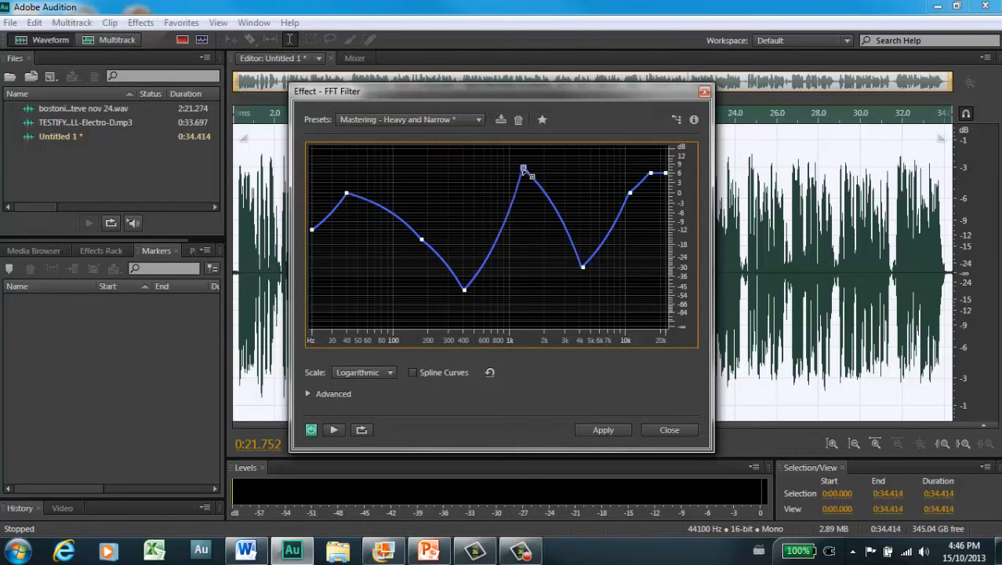
left_click(670, 430)
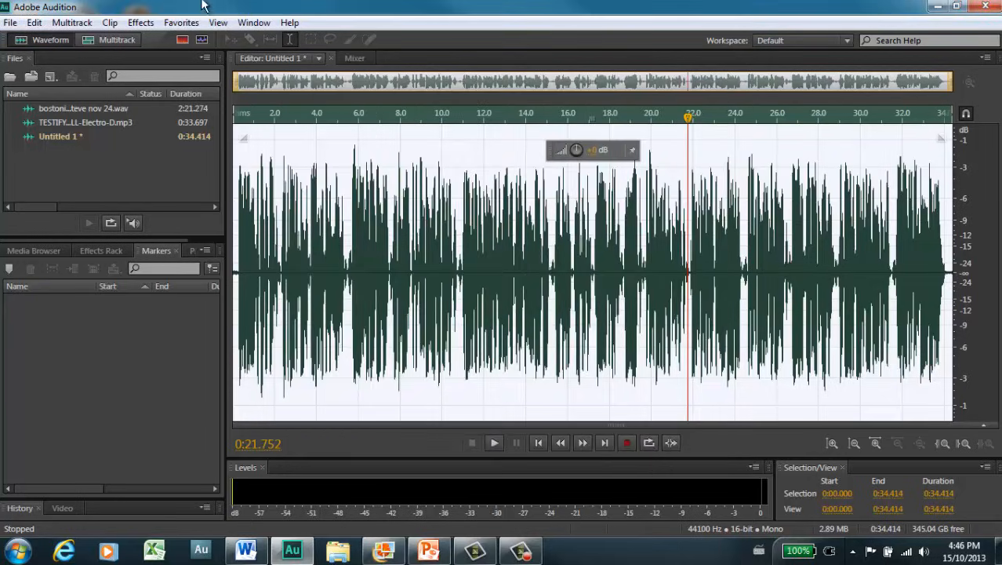
- Open the Parametric Equalizer effect for the Untitled 1 recording
left_click(141, 24)
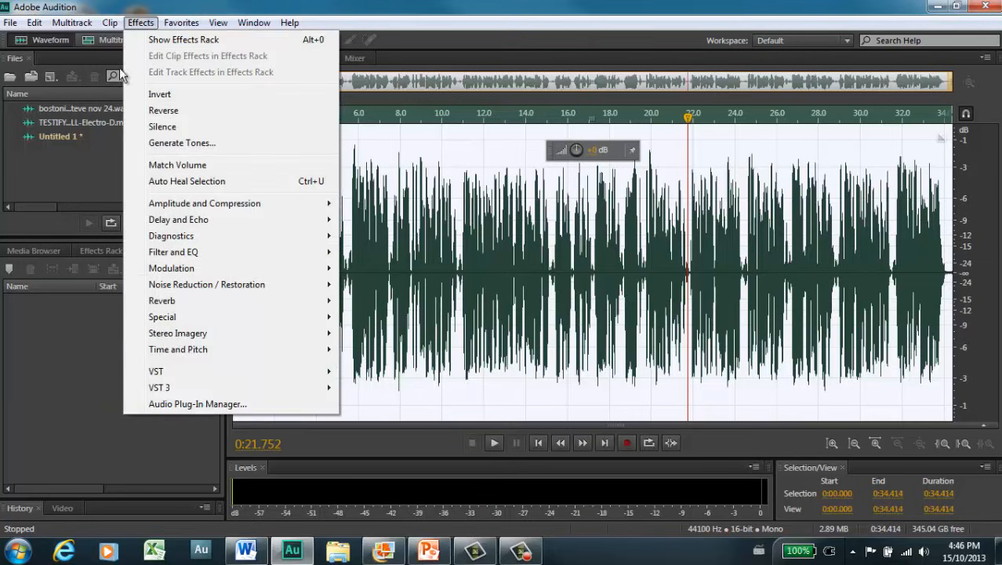
mouse_move(204, 260)
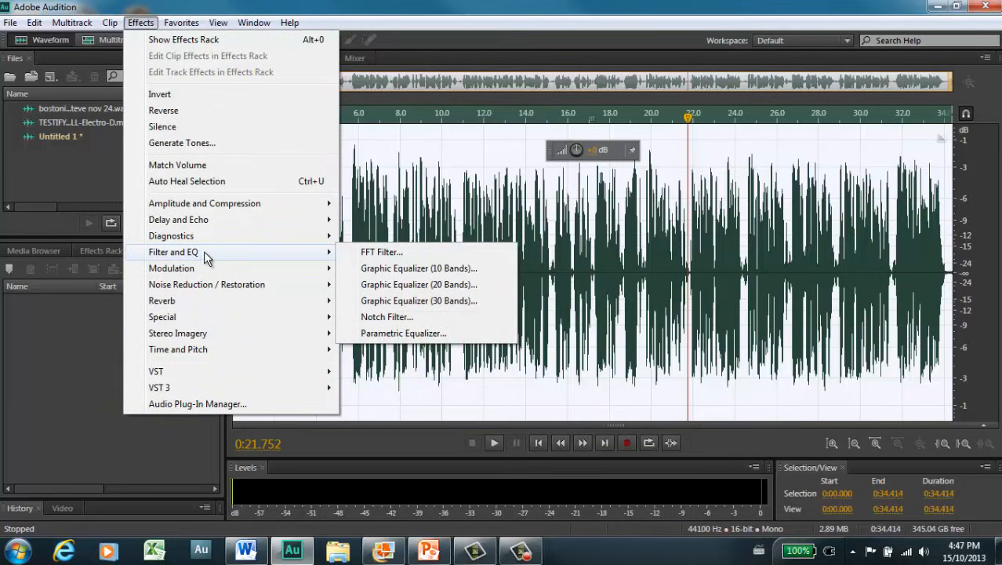
left_click(402, 333)
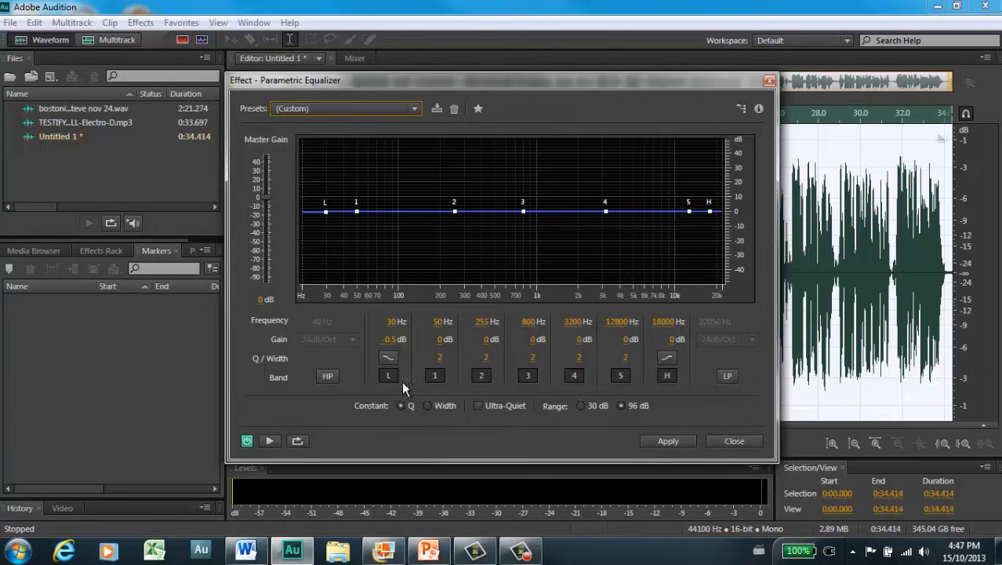
- Enable the high-pass filter with a 48dB/Oct slope and a 100 Hz cutoff
left_click(328, 376)
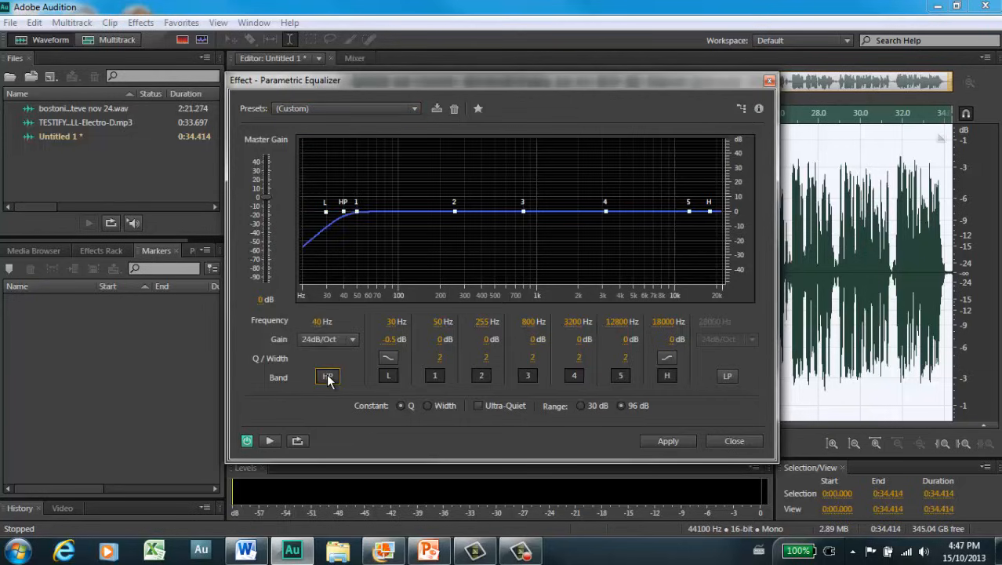
left_click_drag(344, 213, 342, 225)
mouse_move(337, 217)
left_mouse_down()
mouse_move(355, 214)
mouse_move(333, 216)
mouse_move(343, 220)
left_mouse_up()
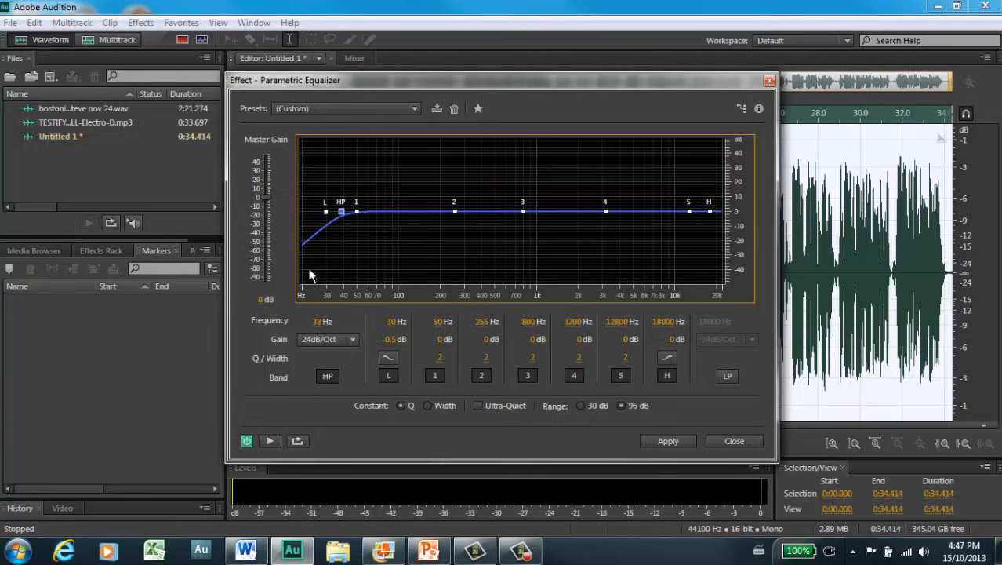
left_click(346, 346)
left_click(321, 450)
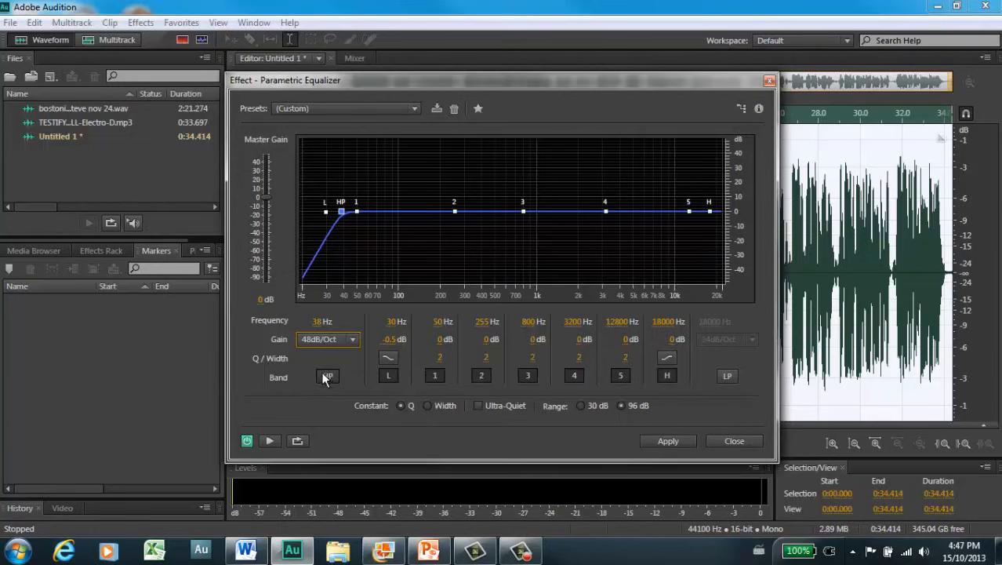
left_click_drag(341, 213, 399, 213)
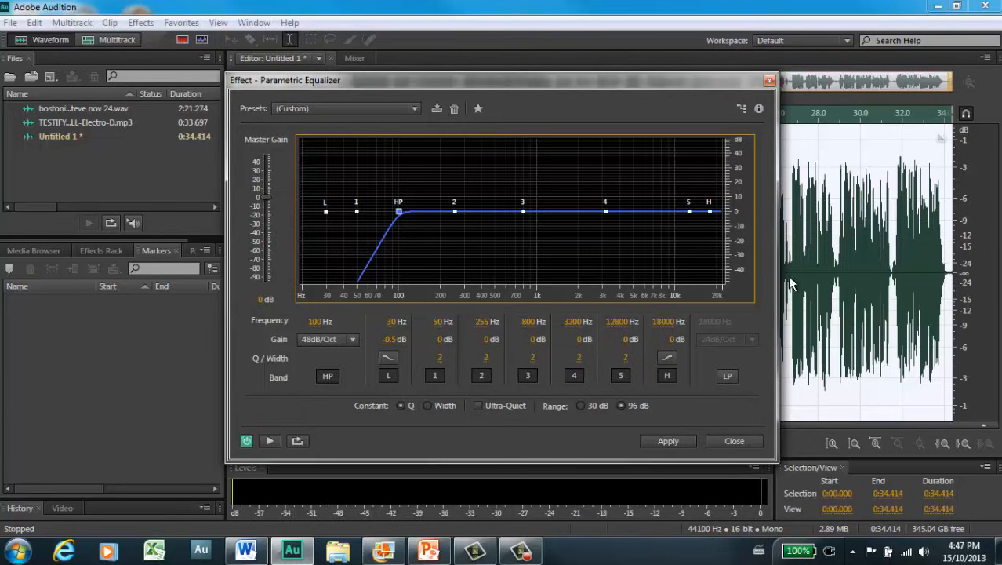
- Enable the low-pass filter with a 48dB/Oct slope and a cutoff of about 7385 Hz
left_click(727, 375)
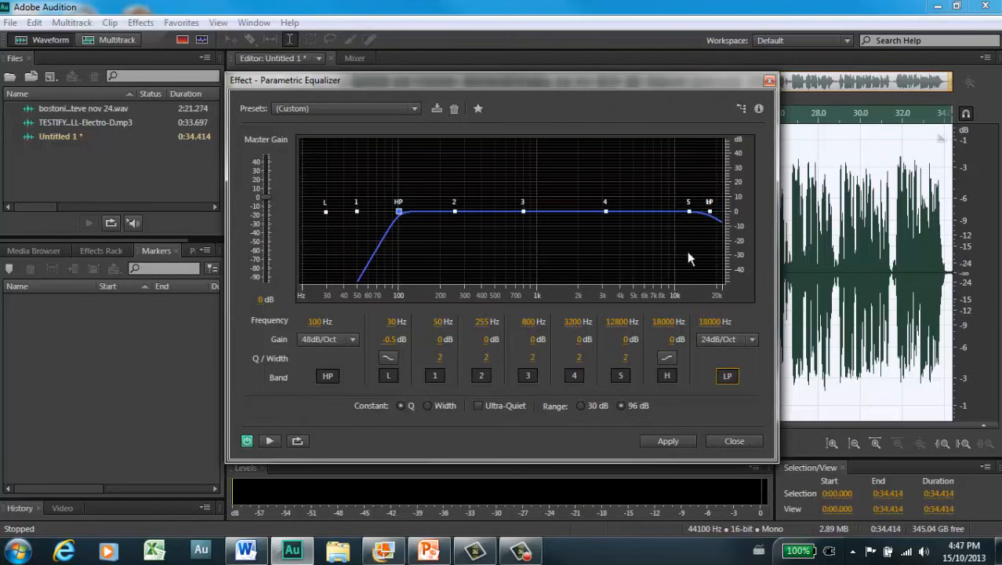
left_click_drag(710, 212, 659, 232)
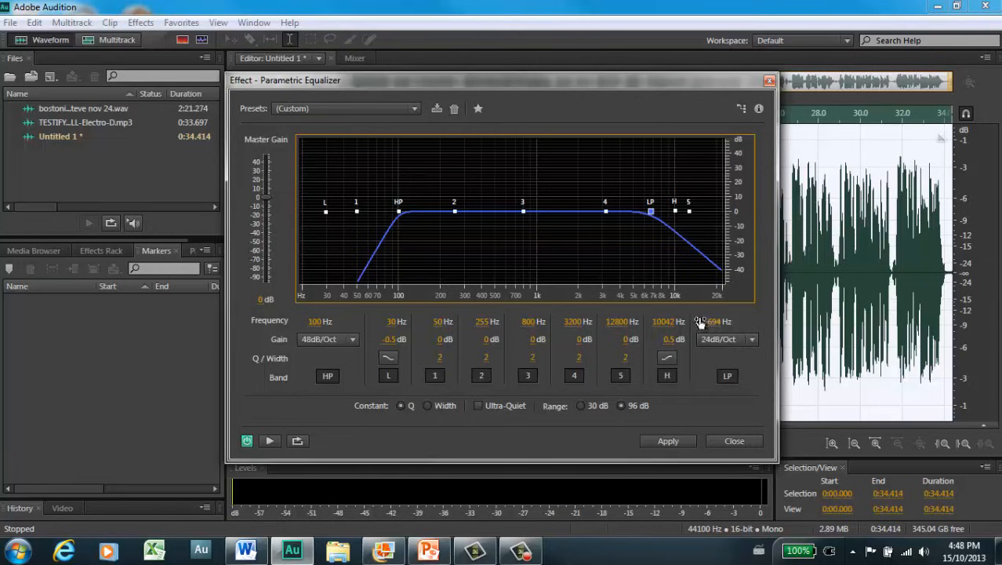
mouse_move(656, 213)
left_mouse_down()
mouse_move(718, 215)
mouse_move(653, 212)
left_mouse_up()
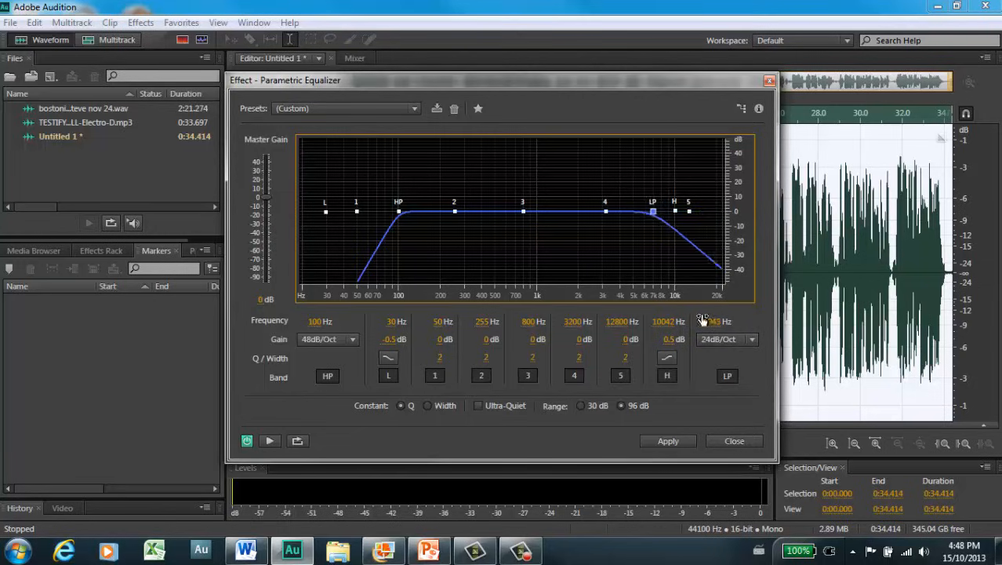
left_click(751, 338)
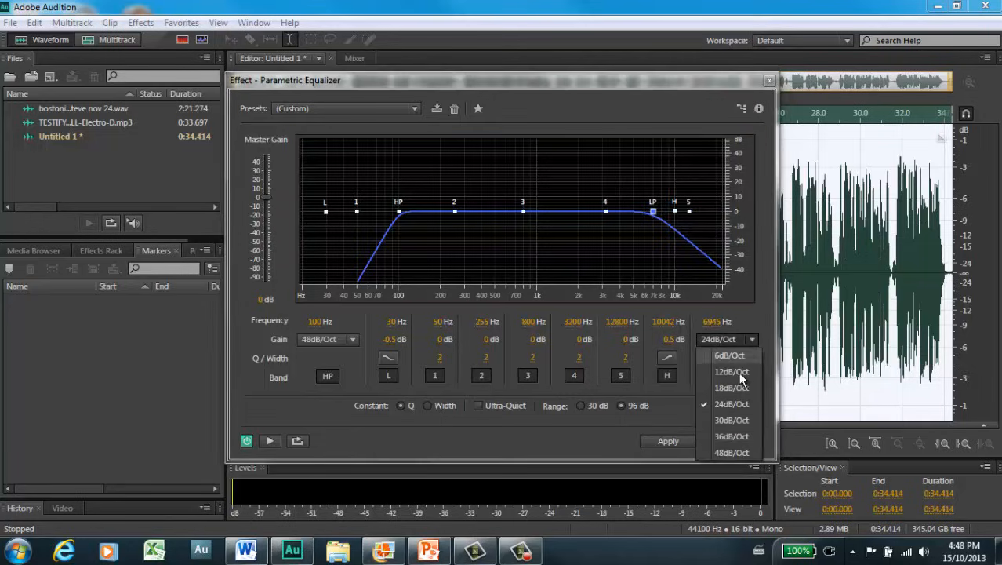
left_click(722, 451)
mouse_move(653, 211)
left_mouse_down()
mouse_move(712, 213)
mouse_move(646, 220)
mouse_move(660, 213)
left_mouse_up()
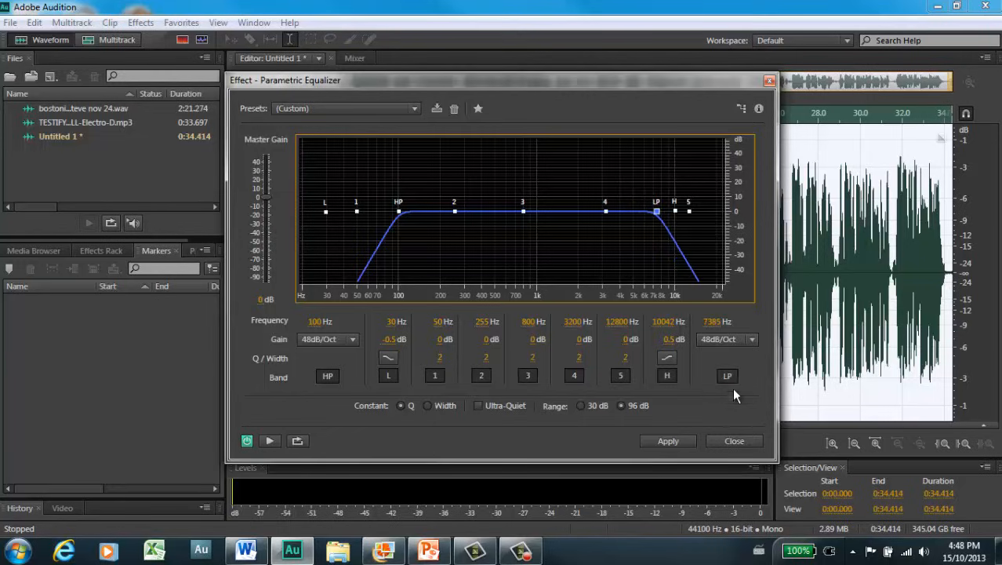
- Disable the low-pass filter, move the high-pass cutoff down to about 29 Hz and disable that filter too
left_click(727, 376)
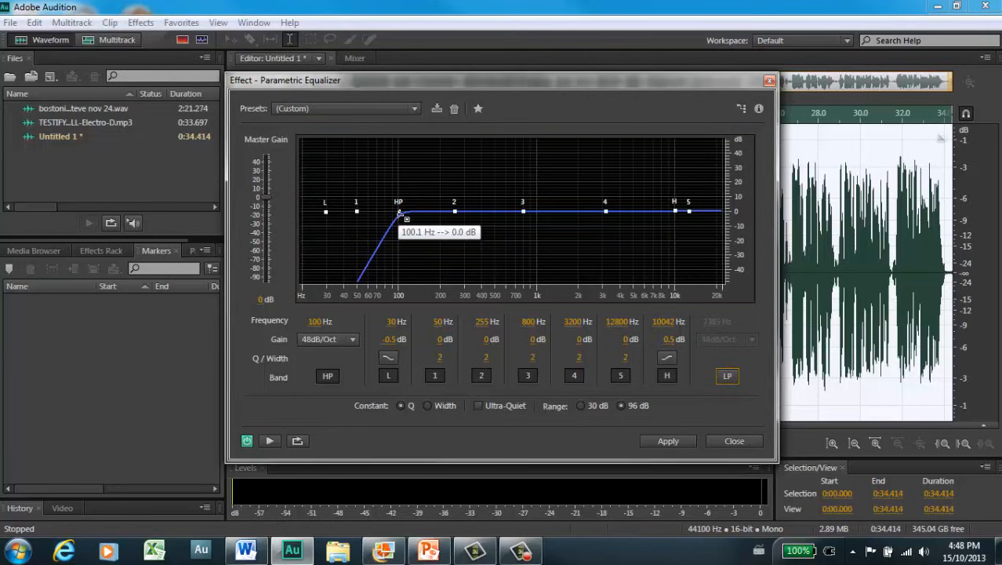
left_click_drag(399, 212, 323, 212)
left_click(326, 377)
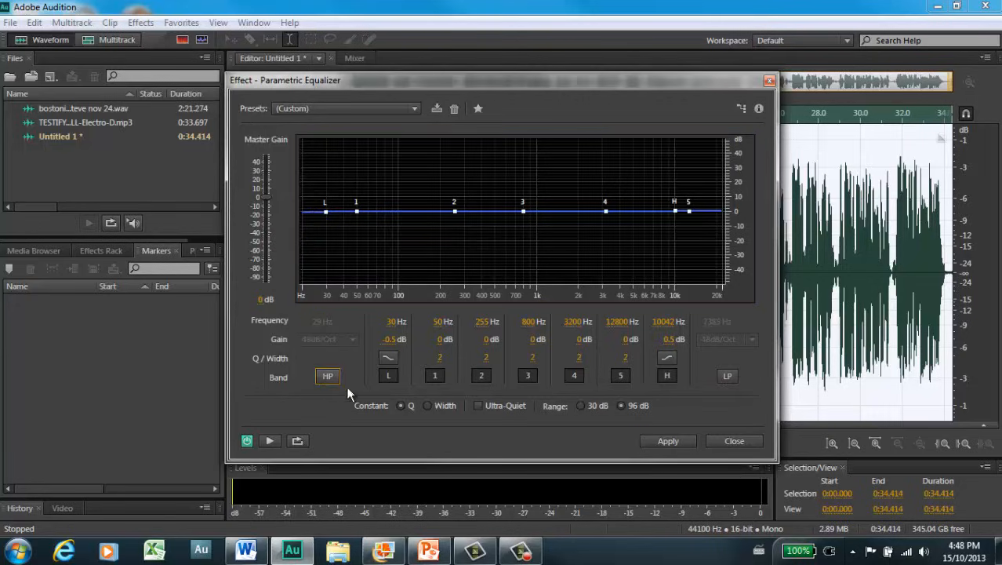
- Cut the low shelf to -3 dB at about 130 Hz and raise the high shelf to 4 dB at about 7477 Hz
left_click(389, 375)
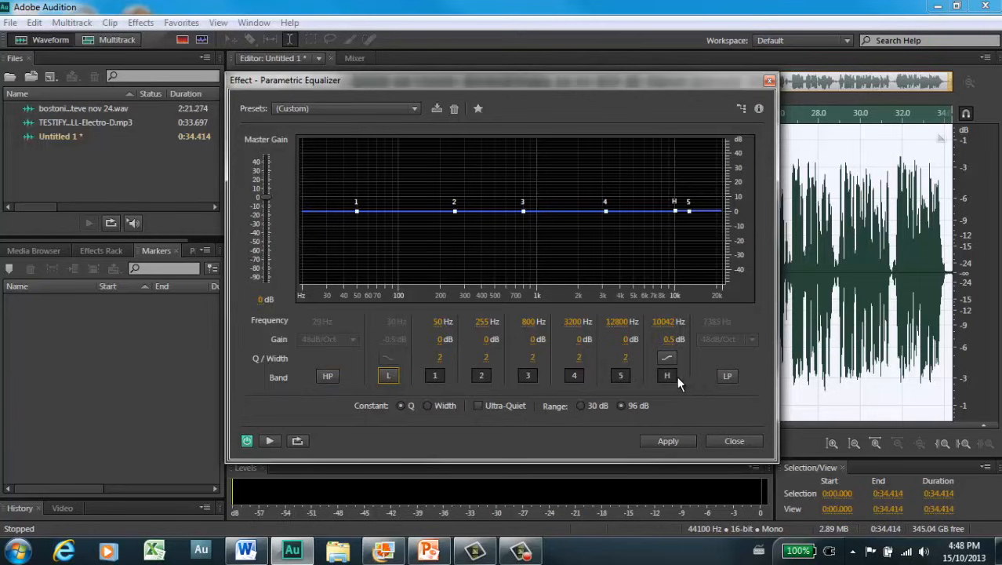
left_click(387, 375)
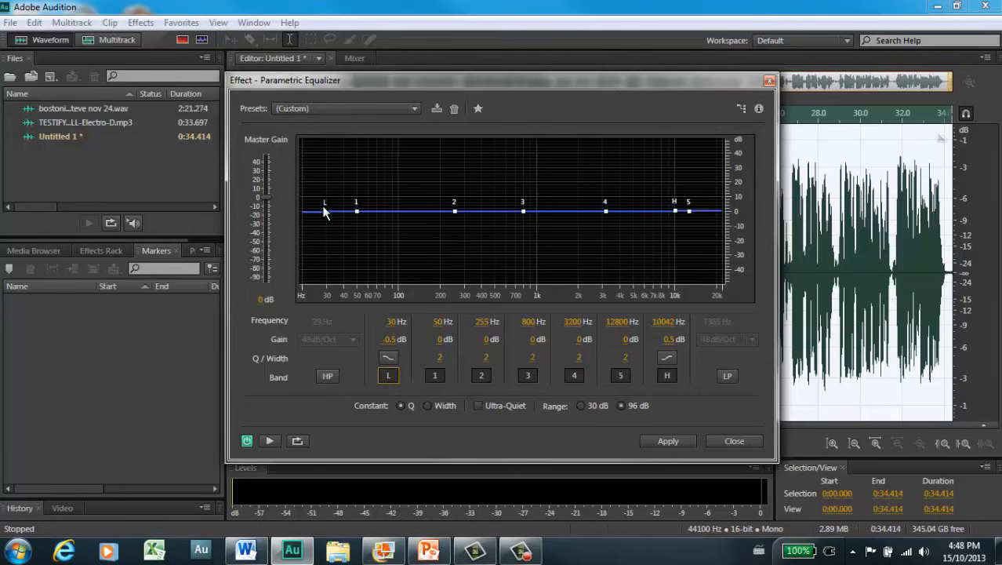
left_click_drag(325, 212, 415, 219)
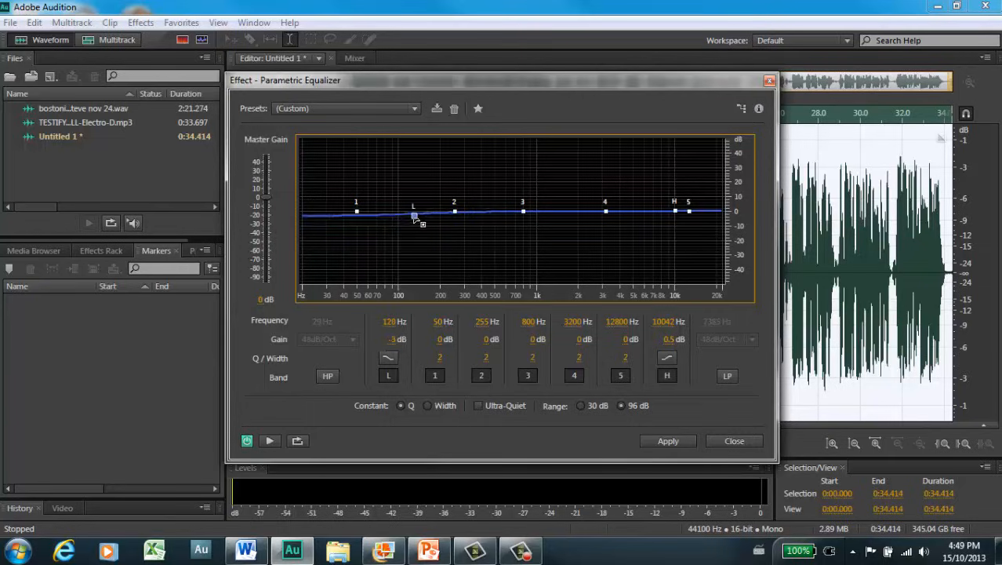
left_click_drag(676, 211, 659, 210)
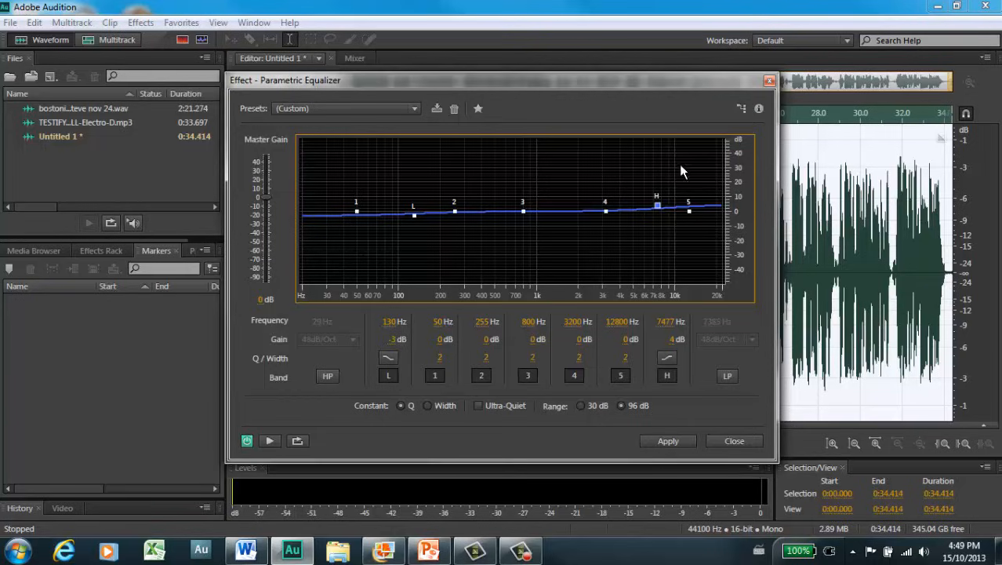
- Try a low-shelf boost of about 5 dB near 122 Hz with a high-shelf cut of -6.1 dB near 8049 Hz, and disable both shelves
left_click_drag(414, 214, 415, 203)
left_click_drag(657, 211, 663, 224)
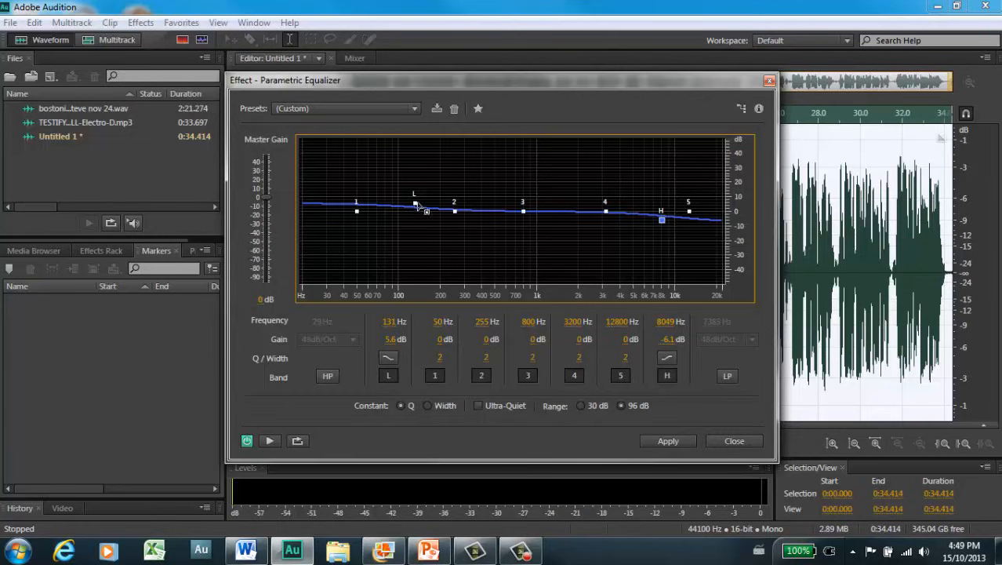
left_click_drag(415, 204, 410, 203)
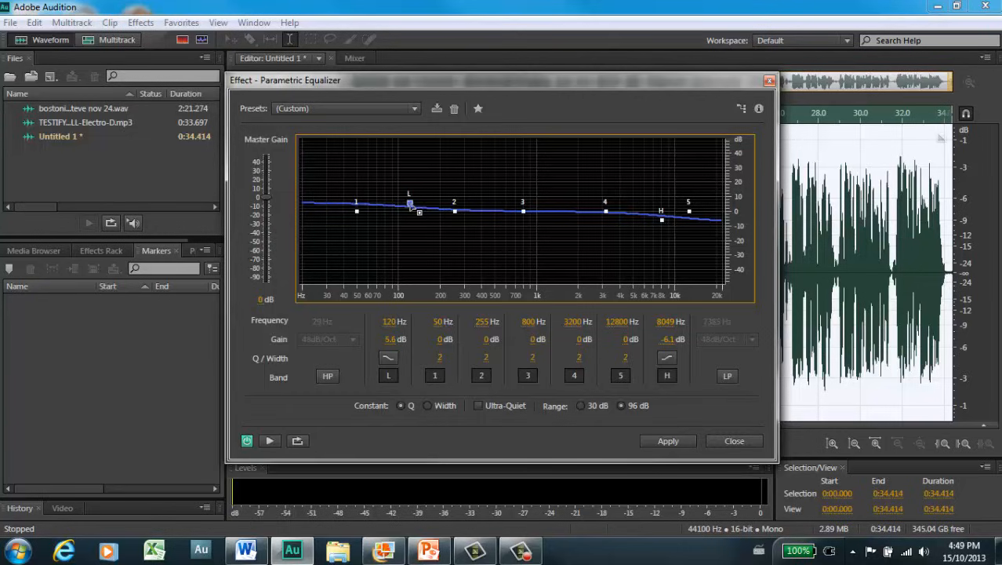
left_click(389, 376)
left_click(667, 375)
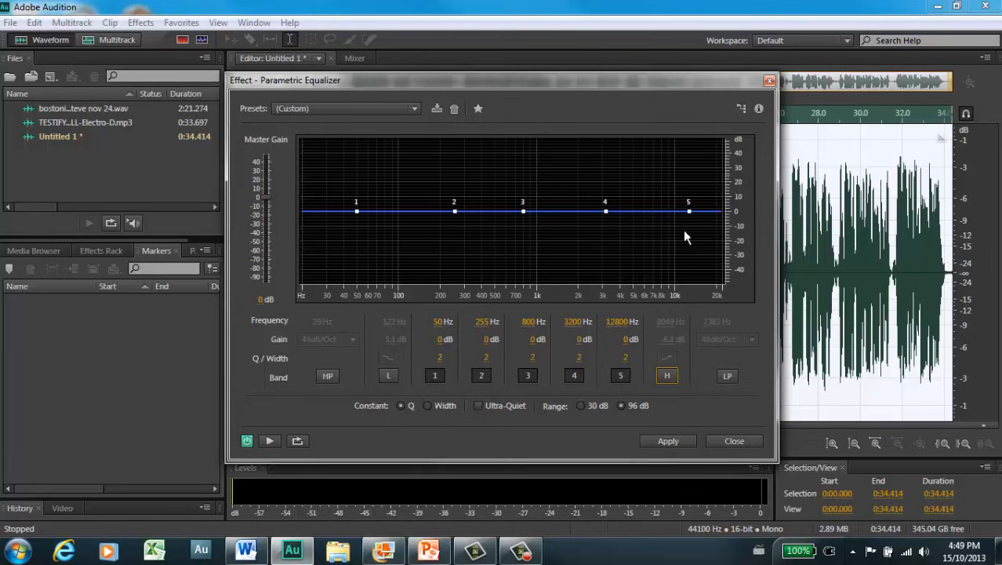
- Adjust band 4 to about 4462 Hz with a gain of -1 dB
left_click_drag(606, 211, 627, 215)
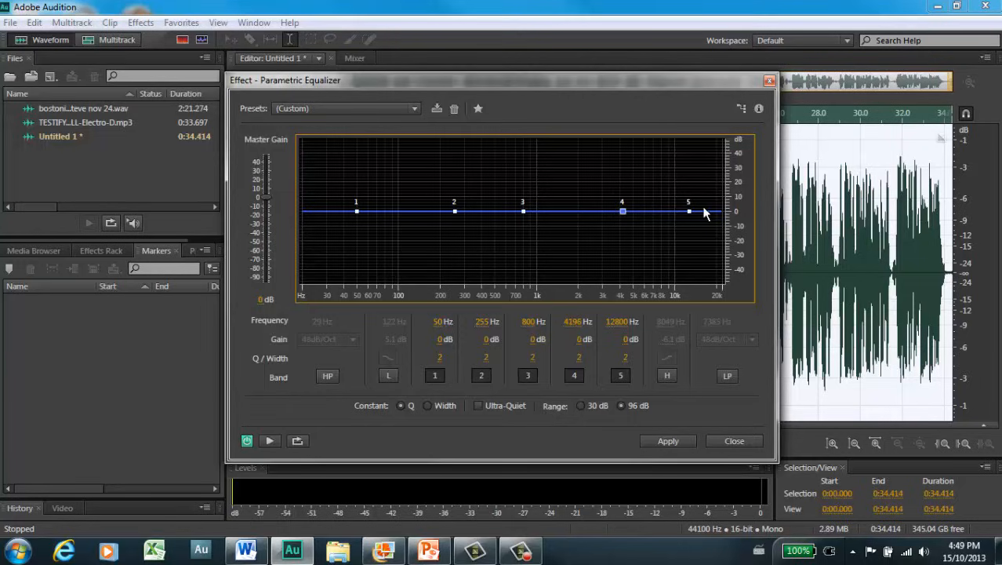
left_click(574, 322)
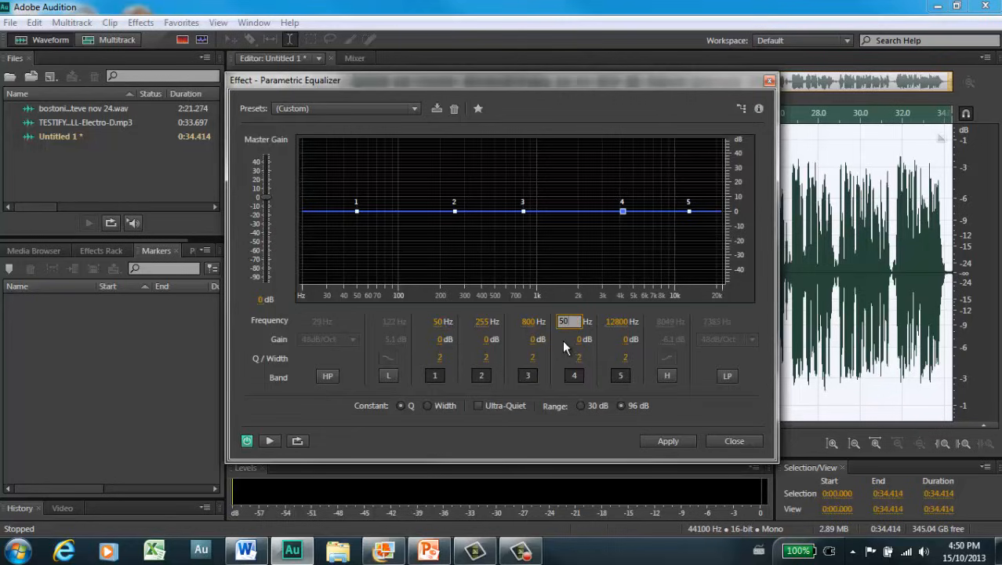
key("Return")
mouse_move(633, 211)
left_mouse_down()
mouse_move(623, 161)
mouse_move(624, 246)
mouse_move(627, 215)
left_mouse_up()
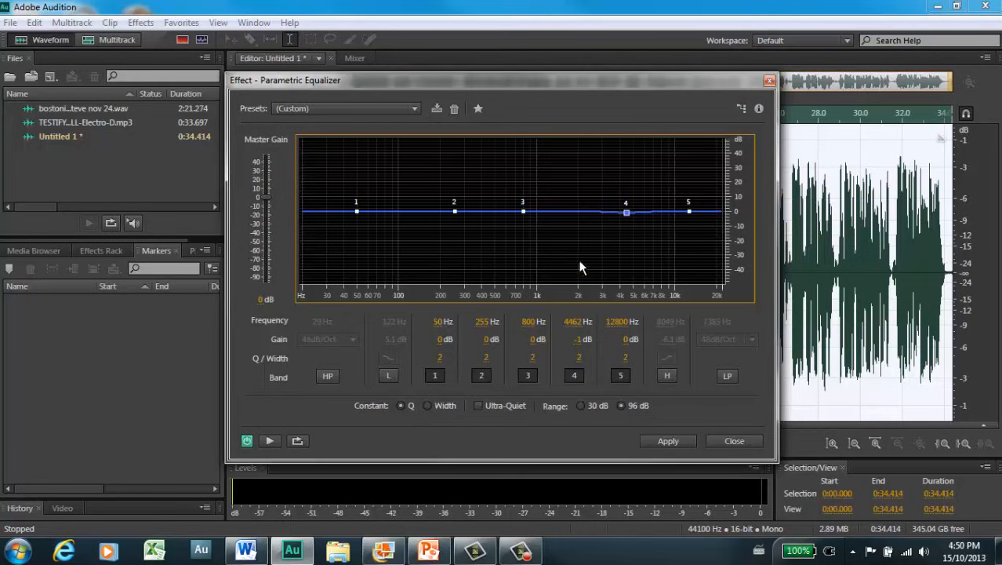
- Set band 1's Q to 1.2, and broaden band 4 to a Q of about 0.4 around 4094 Hz with 0.5 dB gain
left_click_drag(440, 357, 436, 365)
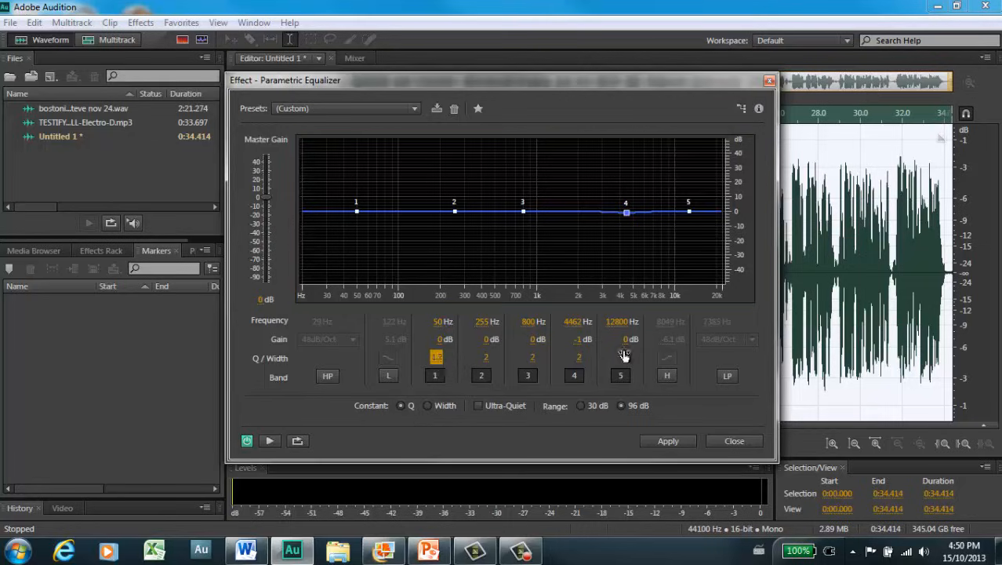
left_click_drag(578, 357, 581, 385)
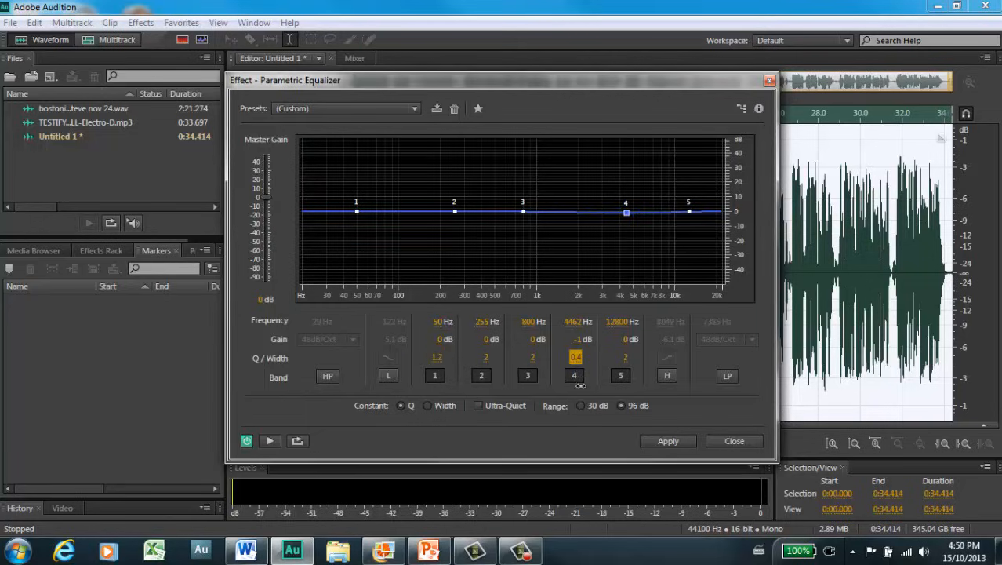
mouse_move(627, 214)
left_mouse_down()
mouse_move(616, 250)
mouse_move(579, 243)
mouse_move(595, 209)
mouse_move(596, 161)
mouse_move(544, 161)
mouse_move(612, 175)
mouse_move(598, 170)
mouse_move(616, 179)
mouse_move(631, 216)
left_mouse_up()
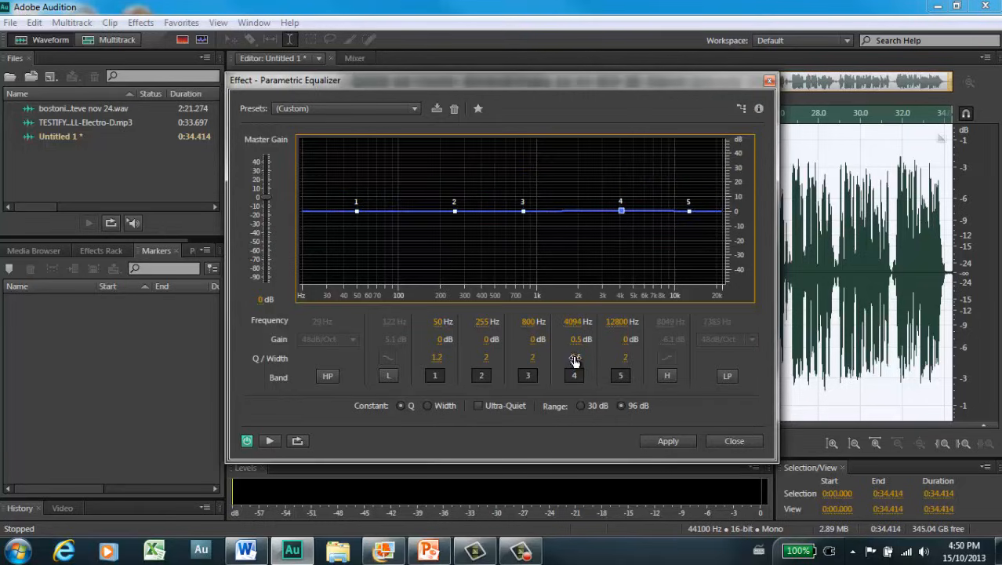
- Narrow band 4 to a Q of 91.1 and move it to about 3571 Hz with 5 dB gain
left_click_drag(575, 357, 583, 167)
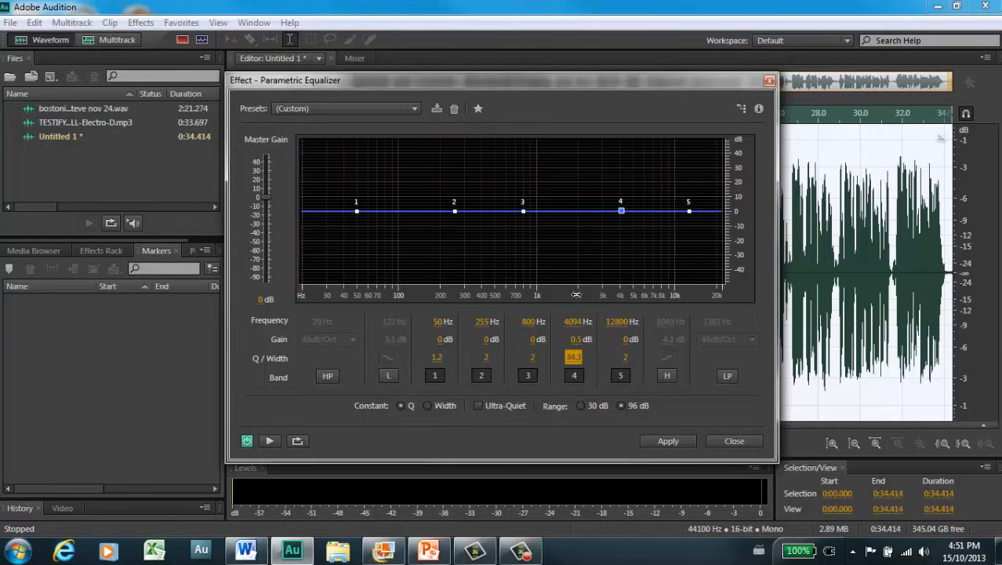
left_click_drag(573, 204, 578, 163)
mouse_move(622, 212)
left_mouse_down()
mouse_move(631, 152)
mouse_move(620, 212)
left_mouse_up()
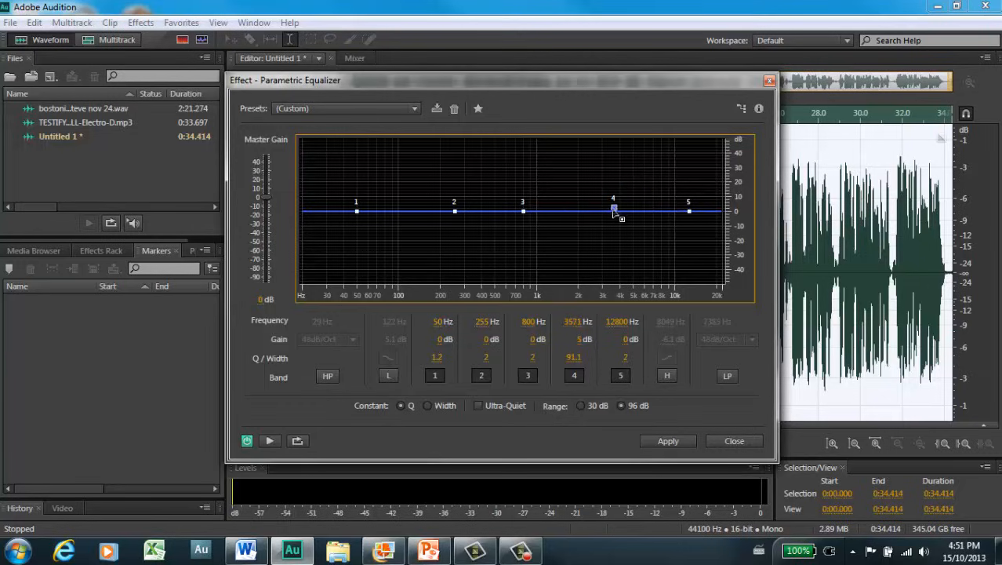
- Switch the bands to constant width, narrow band 4's width to 2.2 Hz and boost it strongly
left_click(427, 406)
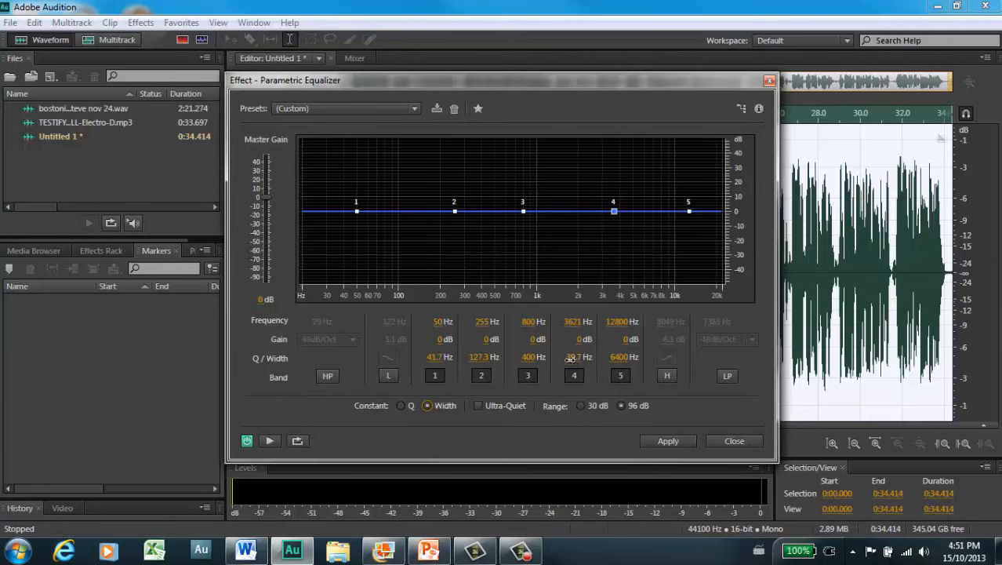
left_click_drag(570, 358, 573, 406)
mouse_move(616, 212)
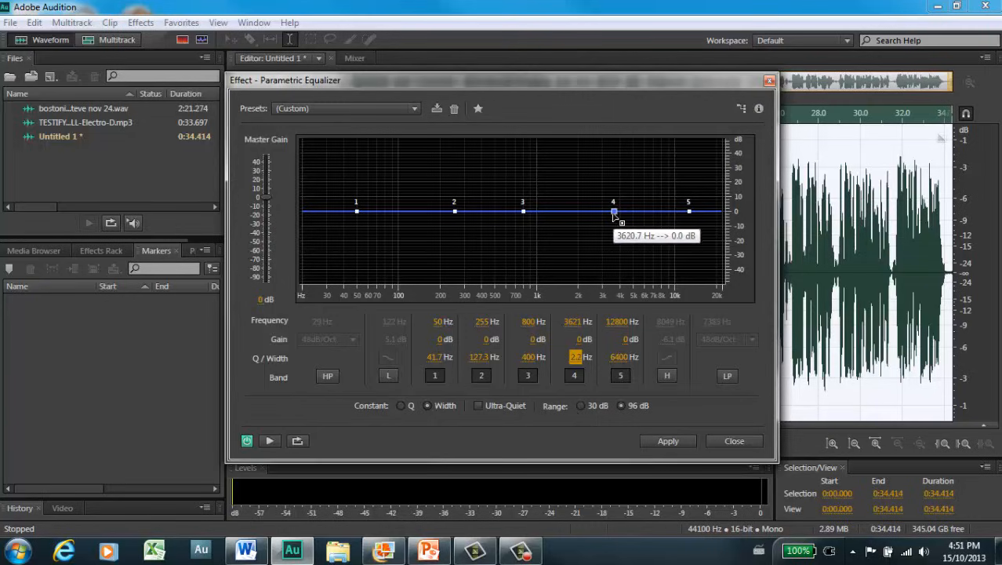
left_click_drag(615, 211, 610, 164)
- Widen band 4 to 337.2 Hz with a 33.3 dB boost near 3898 Hz, and lower the master gain to about -34 dB
left_click_drag(579, 357, 604, 295)
left_click_drag(608, 166, 616, 216)
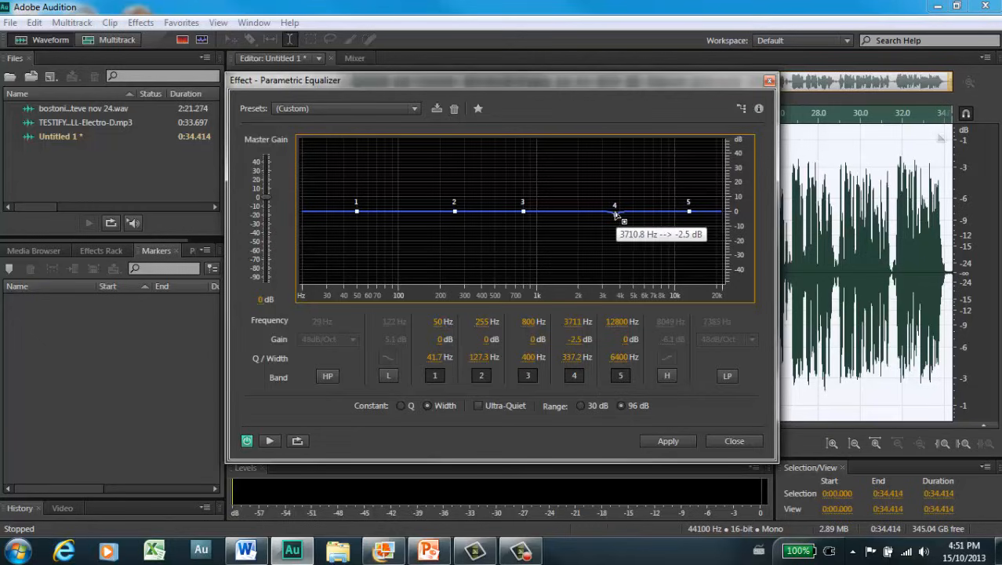
left_click_drag(616, 212, 629, 166)
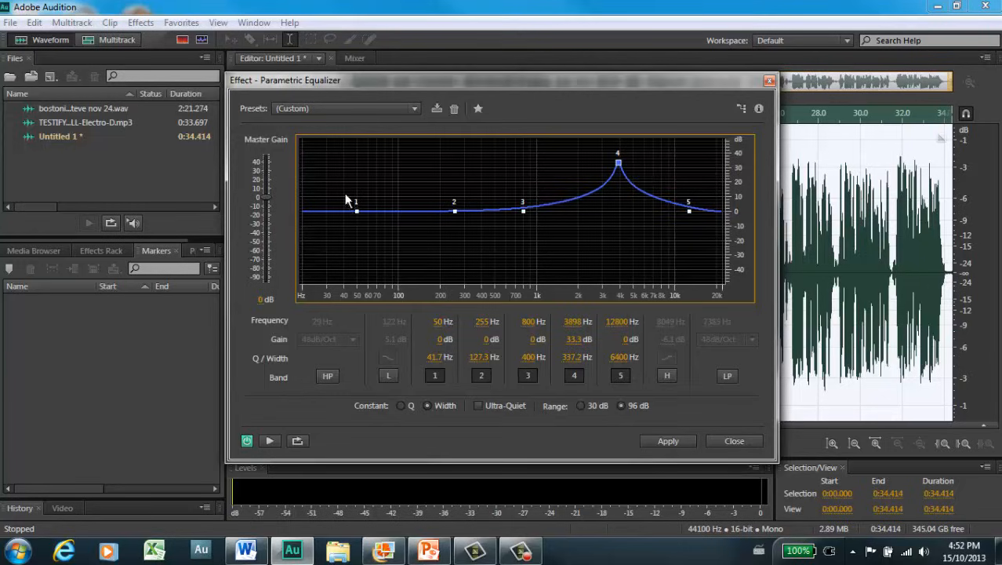
left_click_drag(265, 199, 267, 234)
- Load the Old Time Radio preset in the Parametric Equalizer and preview its effect on the voice
left_click(414, 108)
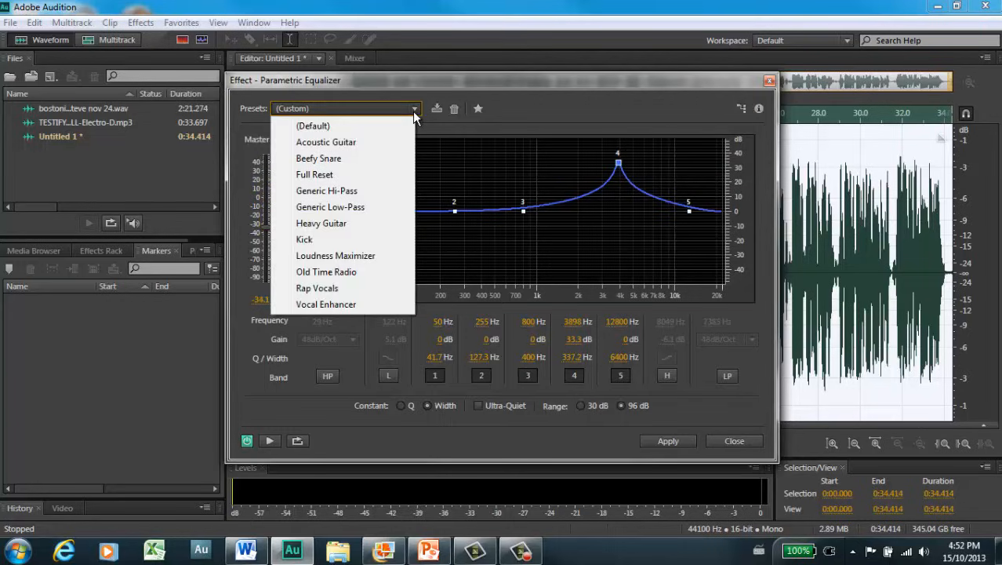
left_click(341, 272)
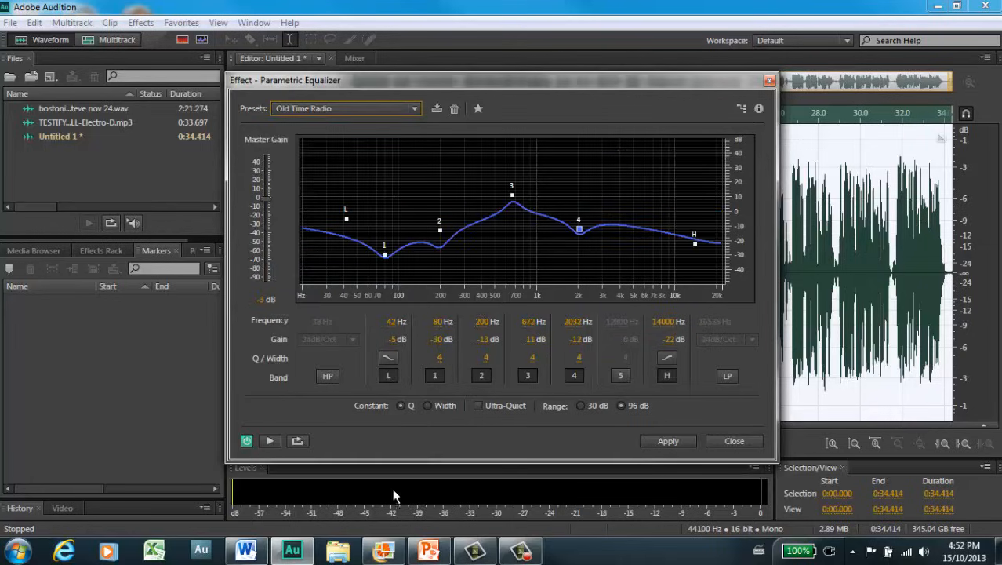
left_click(266, 441)
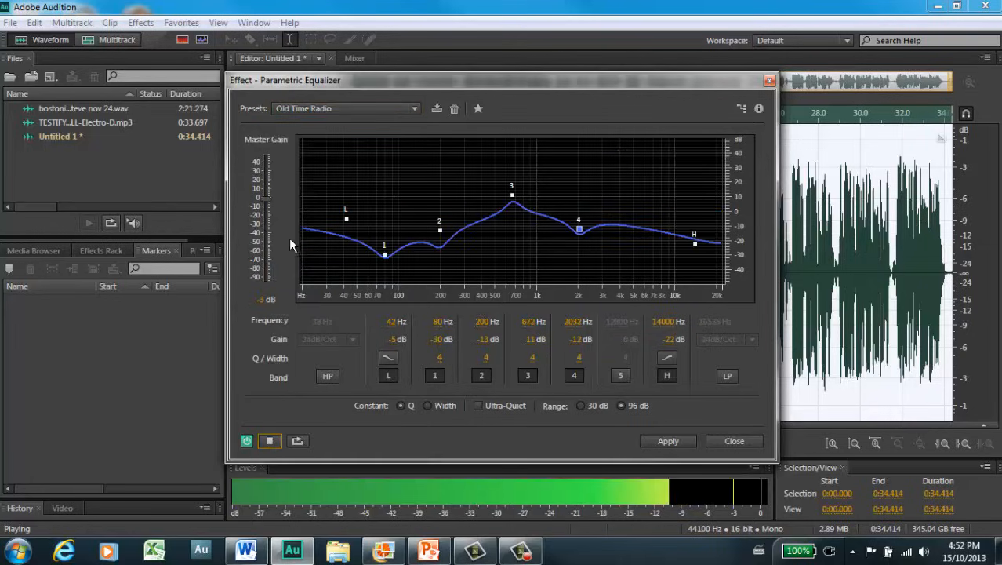
left_click(277, 443)
- Load the Vocal Enhancer preset in the Parametric Equalizer
left_click(398, 106)
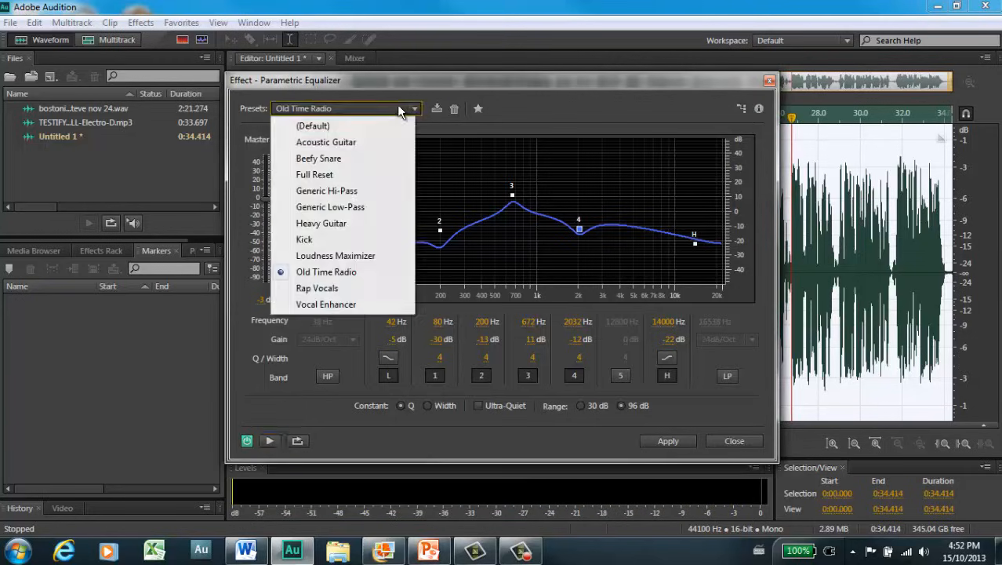
left_click(320, 305)
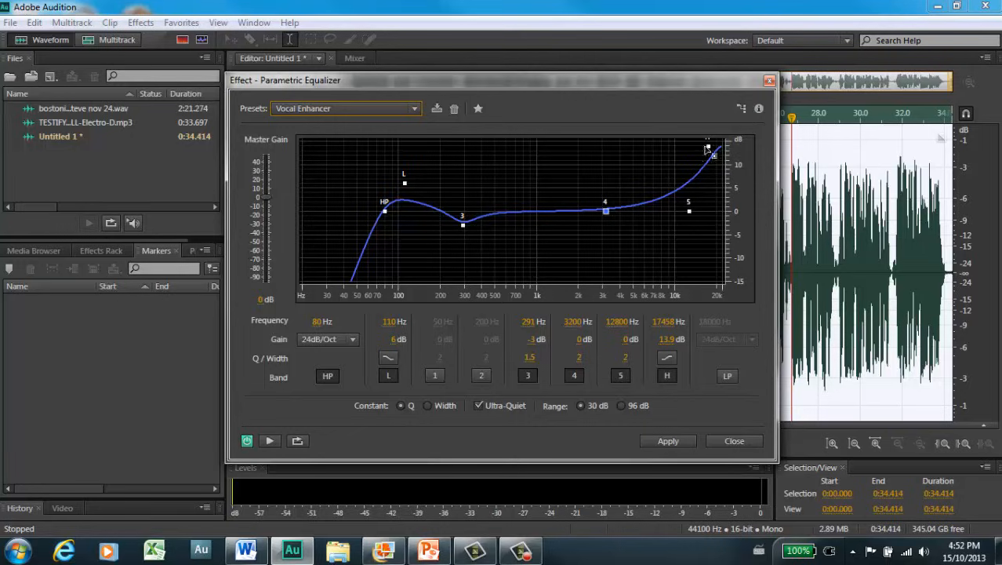
- Preview the voice with the Vocal Enhancer preset and turn on looped preview playback
left_click(268, 442)
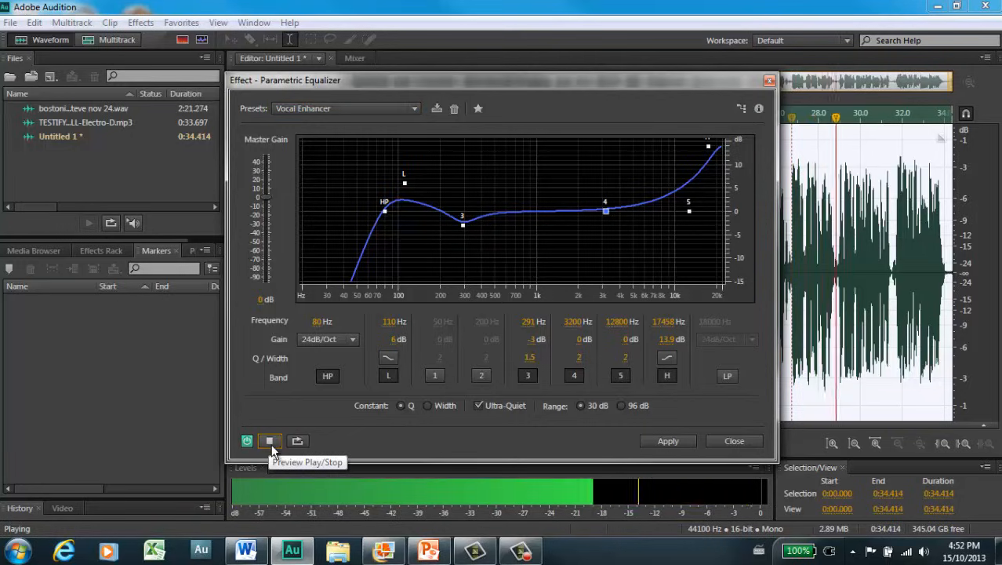
left_click(297, 442)
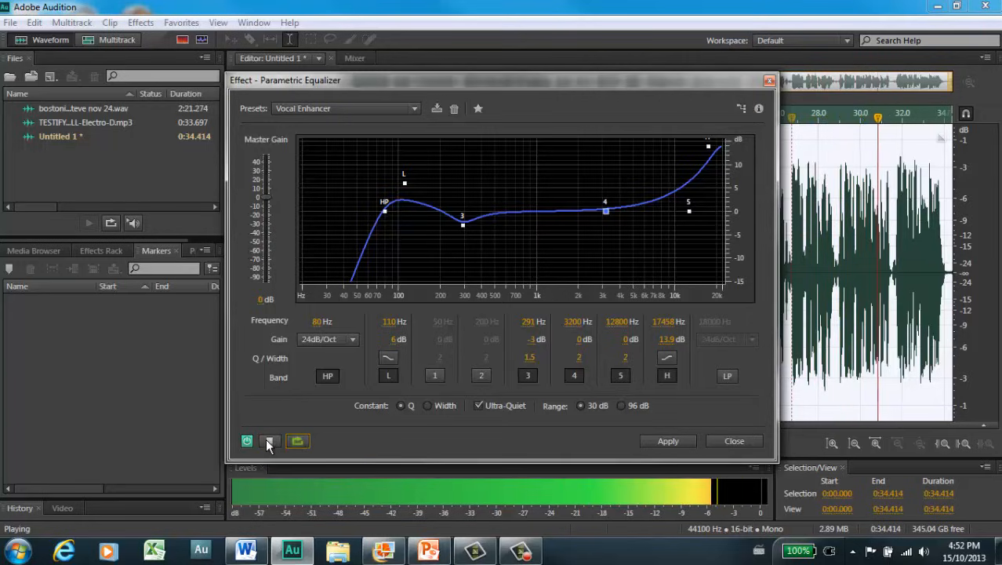
left_click(267, 439)
- Load the Acoustic Guitar preset in the Parametric Equalizer and preview its effect on the voice
left_click(410, 110)
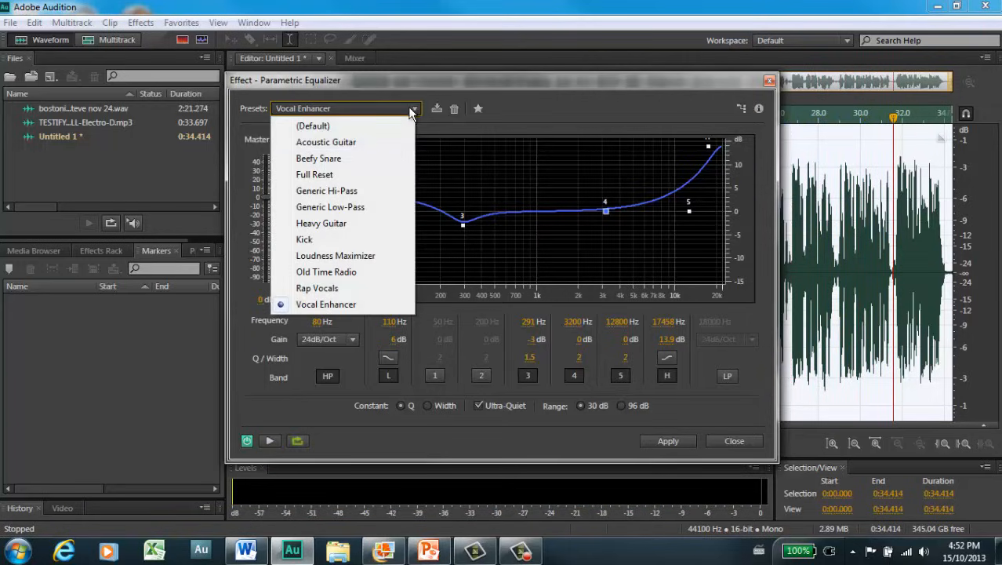
left_click(353, 143)
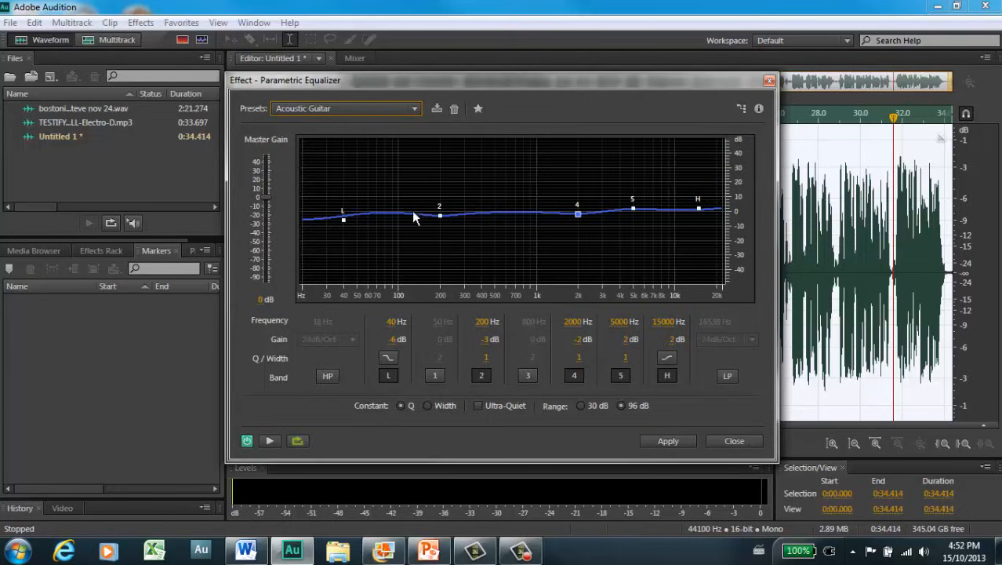
left_click(267, 442)
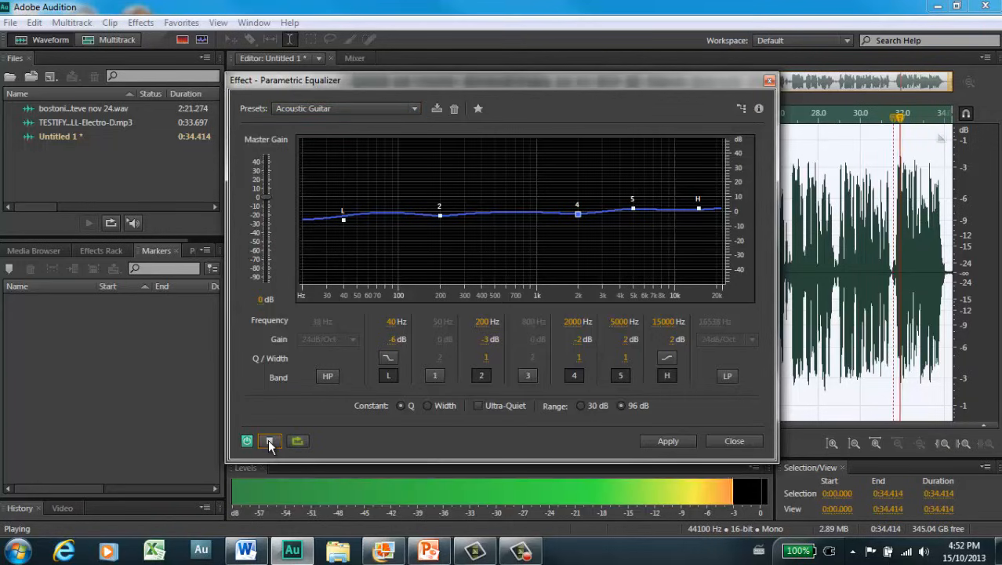
left_click(271, 441)
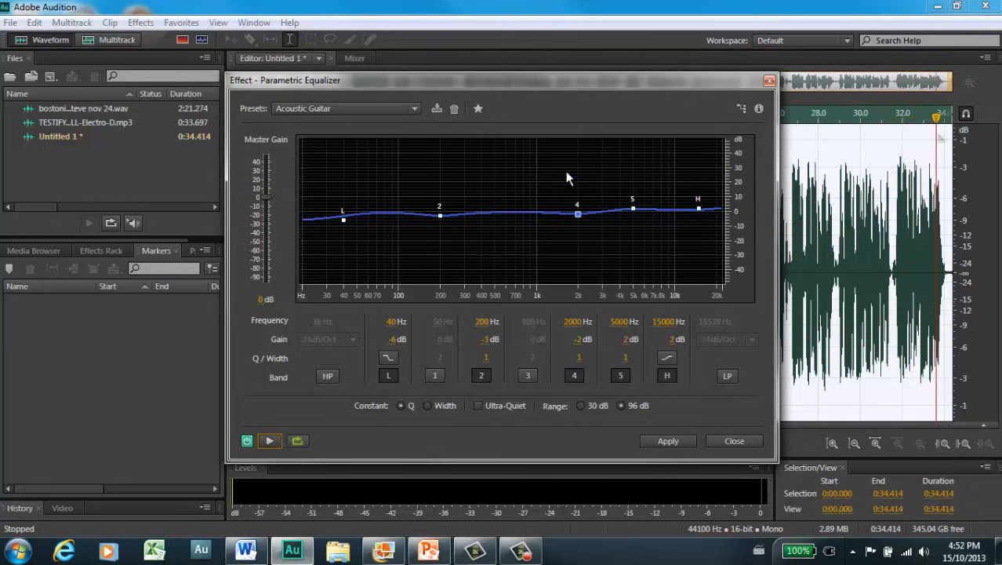
- Look through the available equalizer presets and set the Acoustic Guitar curve's range to 30 dB
left_click(413, 105)
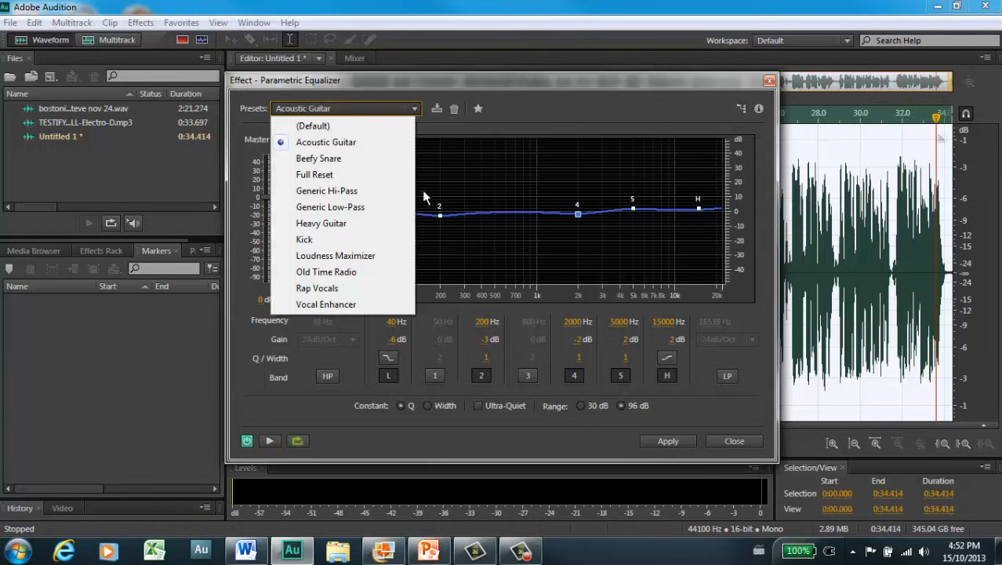
left_click(529, 438)
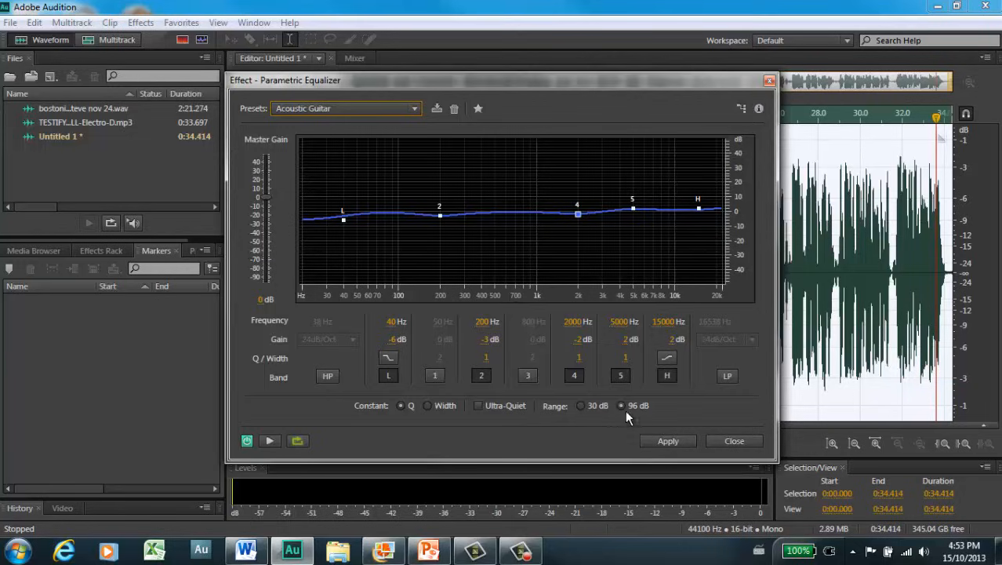
left_click(581, 407)
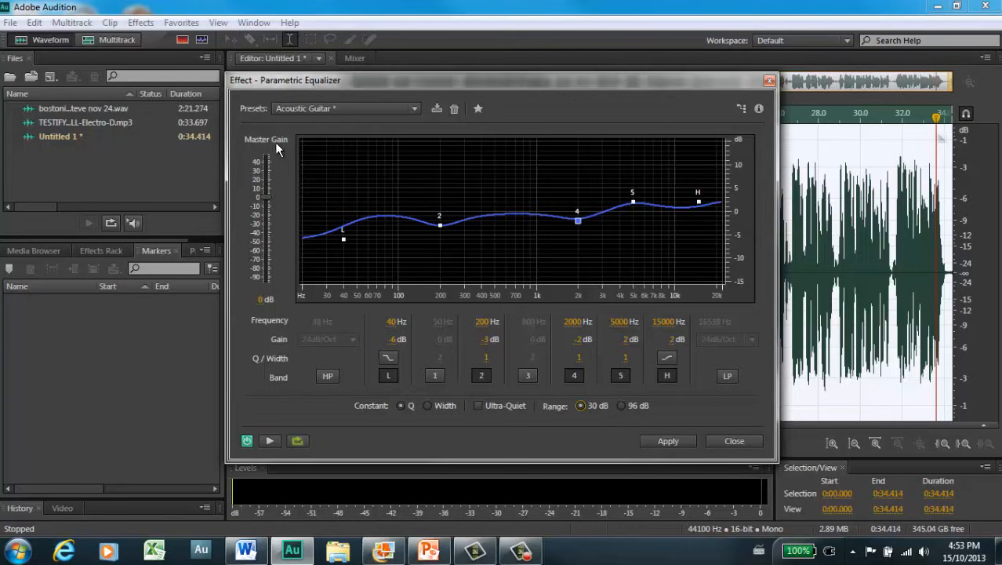
- Reset the Parametric Equalizer with the (Default) preset and set its range to 30 dB
left_click(360, 105)
left_click(345, 127)
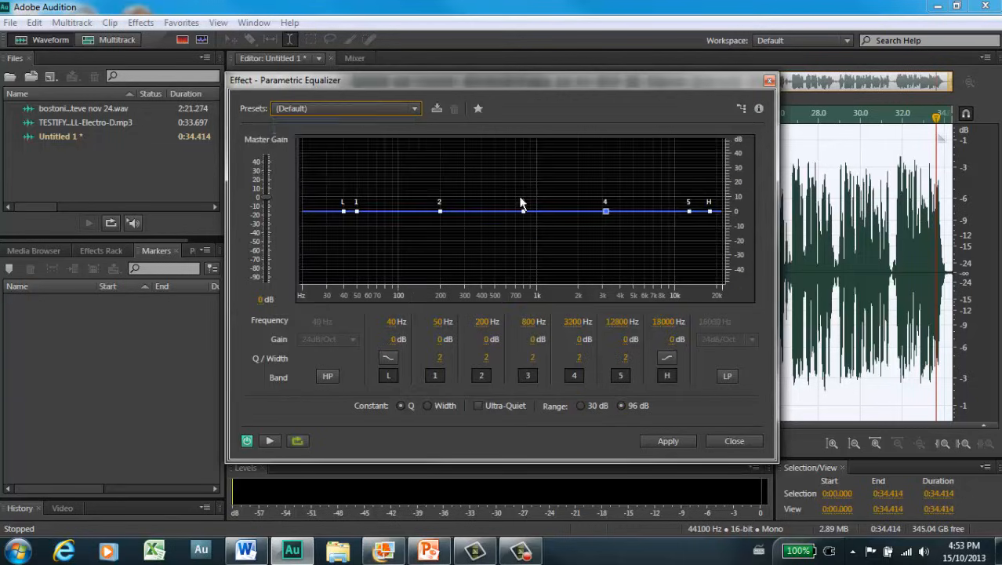
left_click(582, 405)
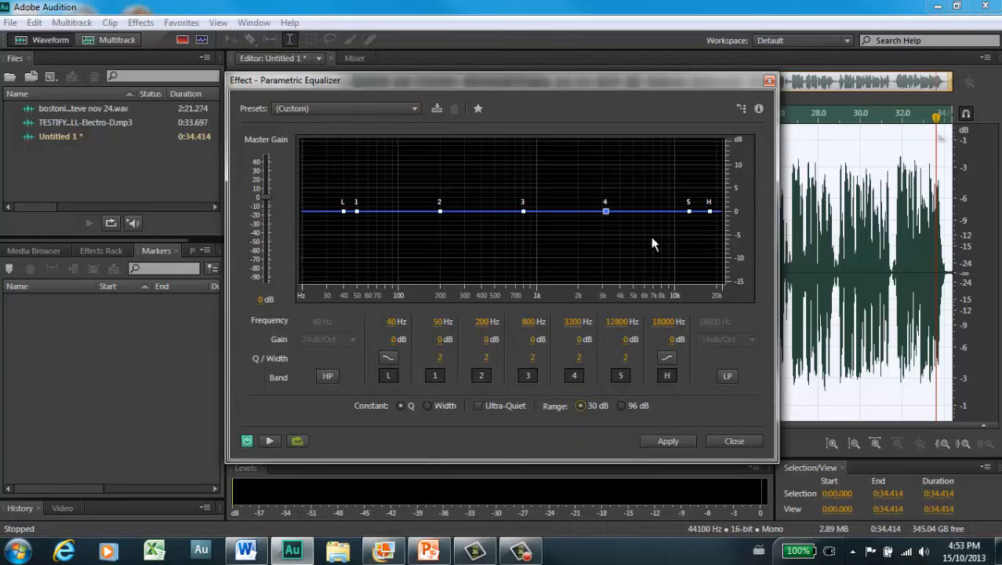
- Disable equalizer bands 1 to 5, leaving only the low and high shelves active
left_click(620, 375)
left_click(574, 376)
left_click(528, 376)
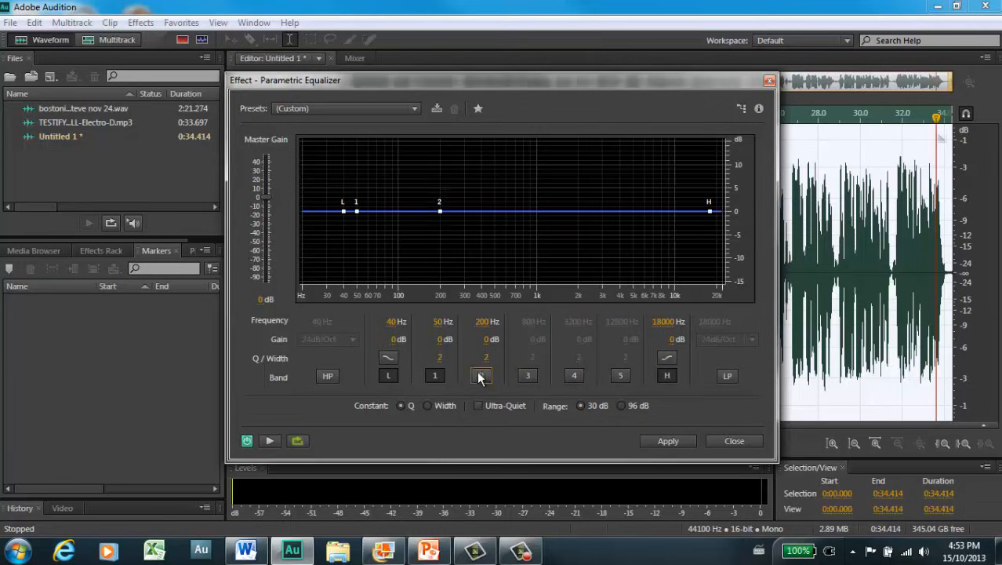
left_click(482, 376)
left_click(434, 376)
- Cut the low shelf to about -2.8 dB at 131 Hz and boost the high shelf to about 1.7 dB at 6777 Hz
left_click(346, 210)
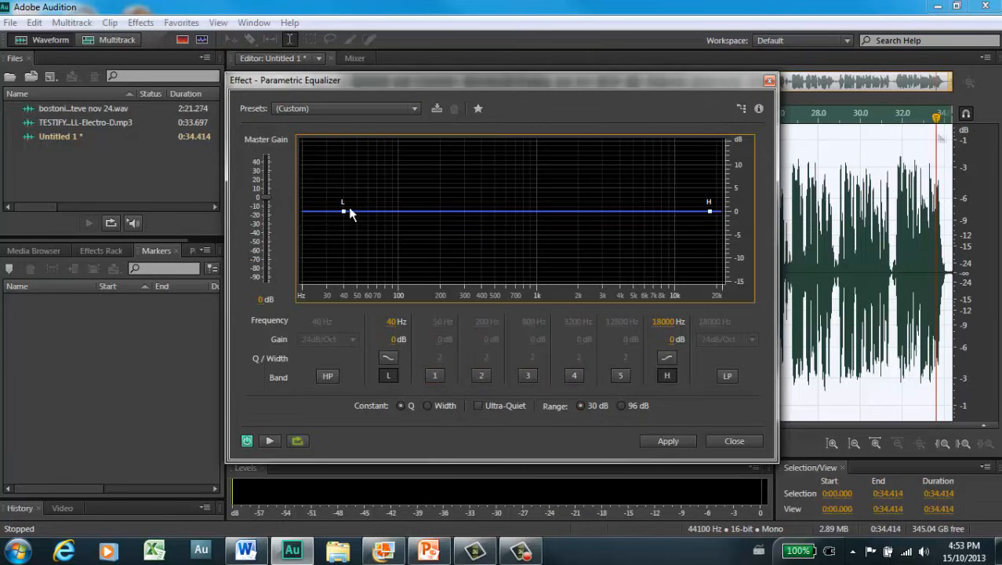
left_click_drag(345, 211, 415, 223)
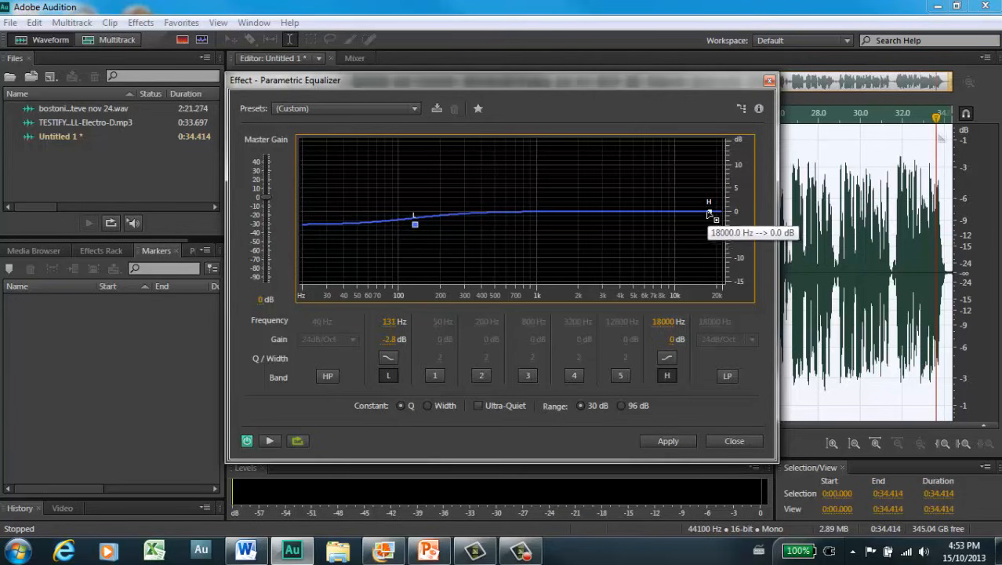
left_click_drag(709, 211, 660, 206)
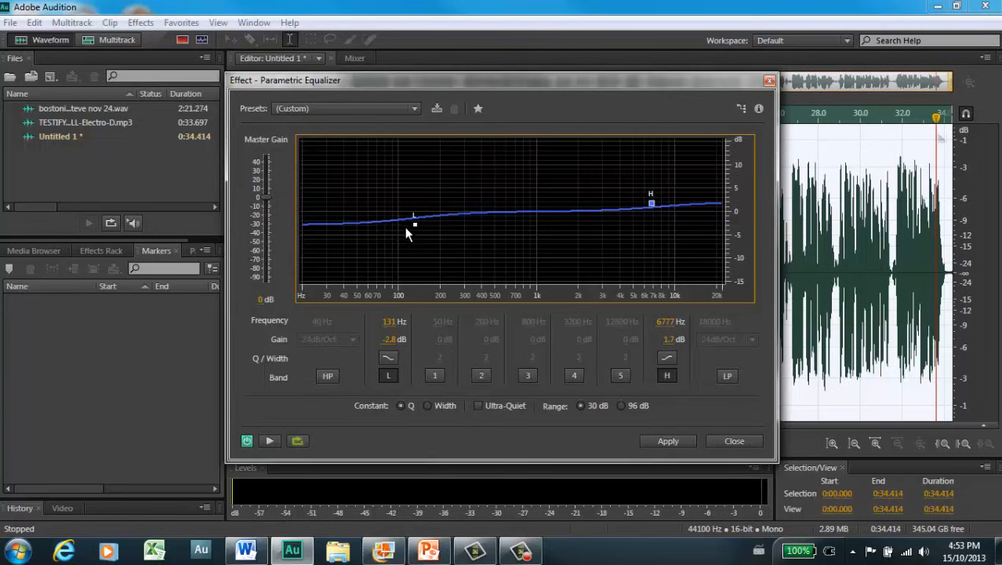
- Boost the low shelf to about 2.4 dB at 141 Hz and cut the high shelf to about -3.2 dB at 6694 Hz
left_click_drag(415, 225, 420, 206)
left_click_drag(650, 205, 650, 226)
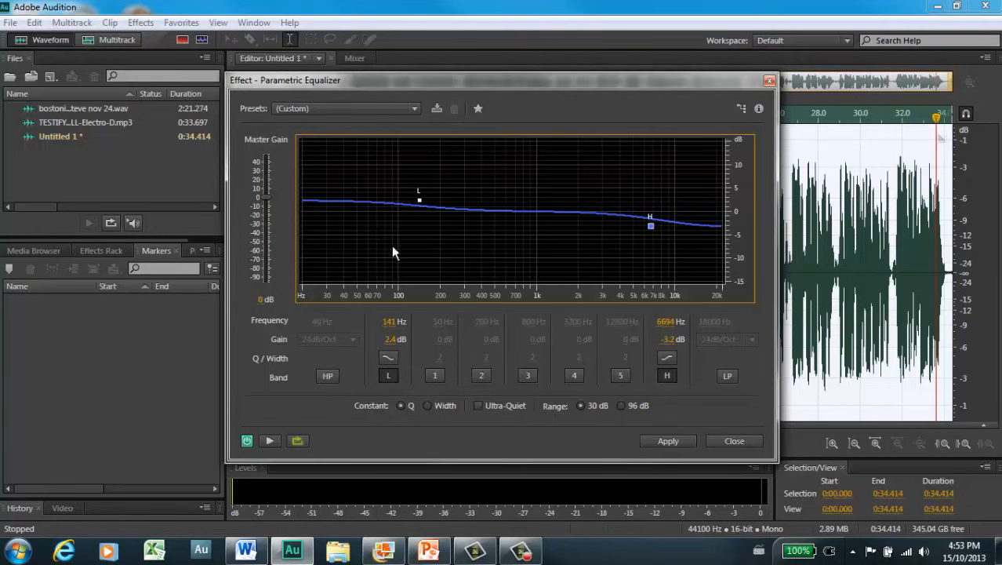